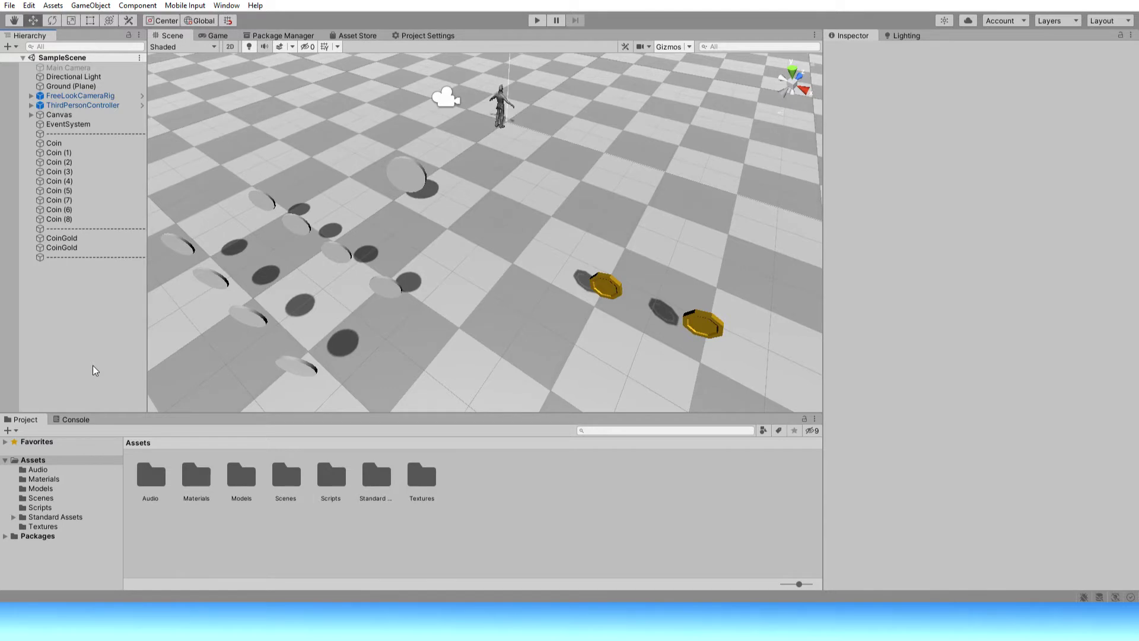
Duplicate the CoinGold coin, drag the copy to a new spot on the ground, and frame it.
right_click(73, 238)
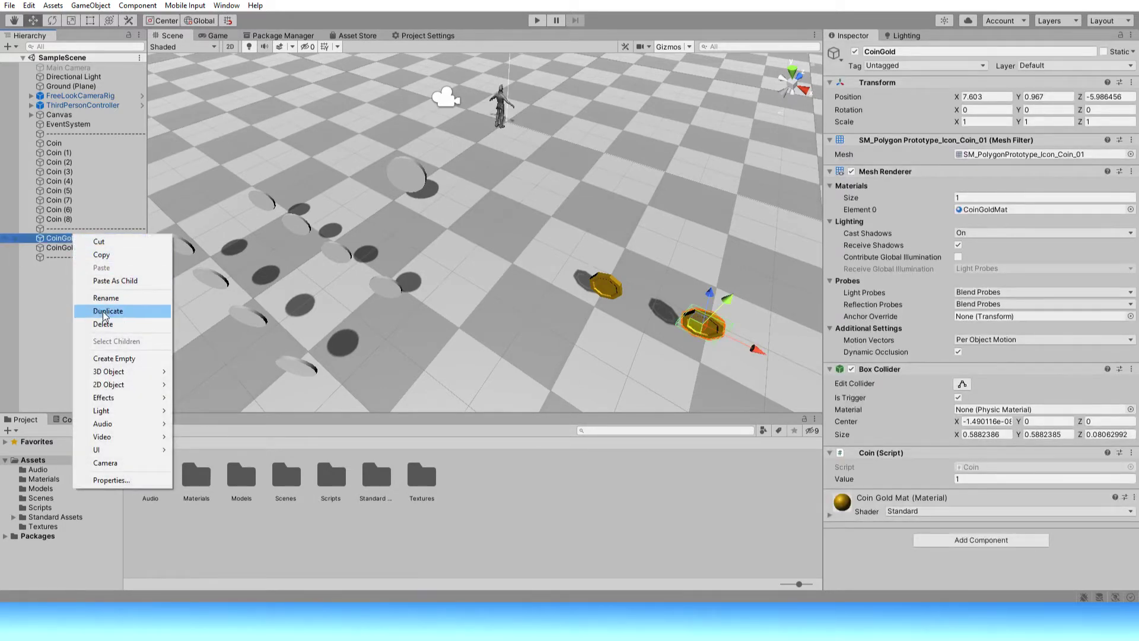
click(104, 311)
mouse_move(709, 293)
mouse_down()
mouse_move(775, 60)
mouse_move(789, 107)
mouse_move(617, 70)
mouse_up()
key(f)
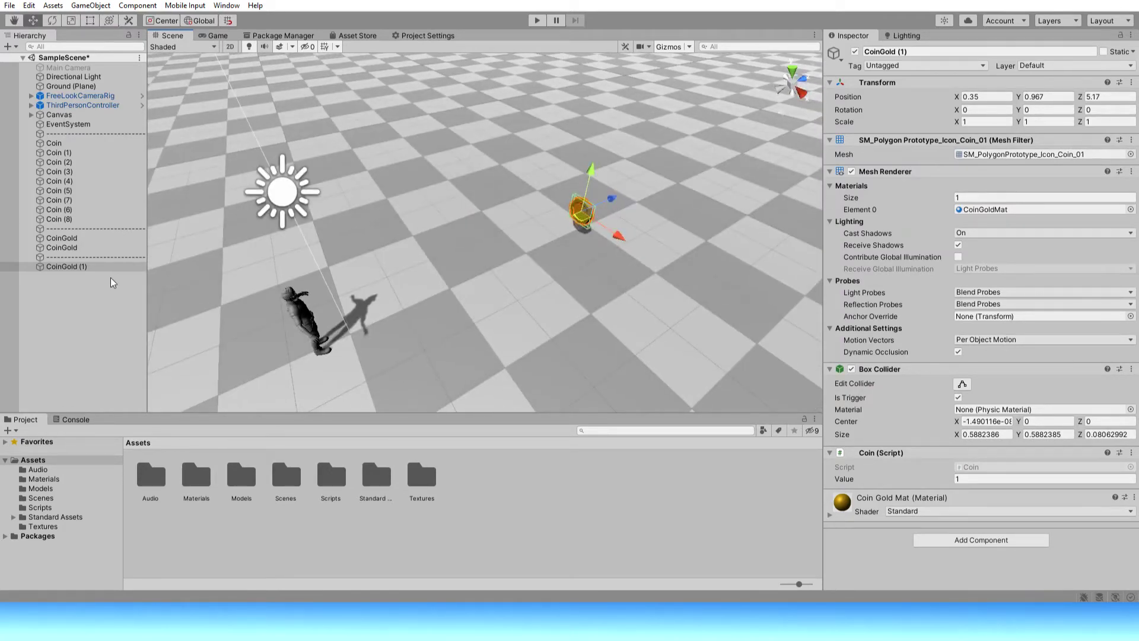
Rename the copy by removing the ' (1)' suffix so it reads CoinGold.
right_click(81, 270)
click(98, 338)
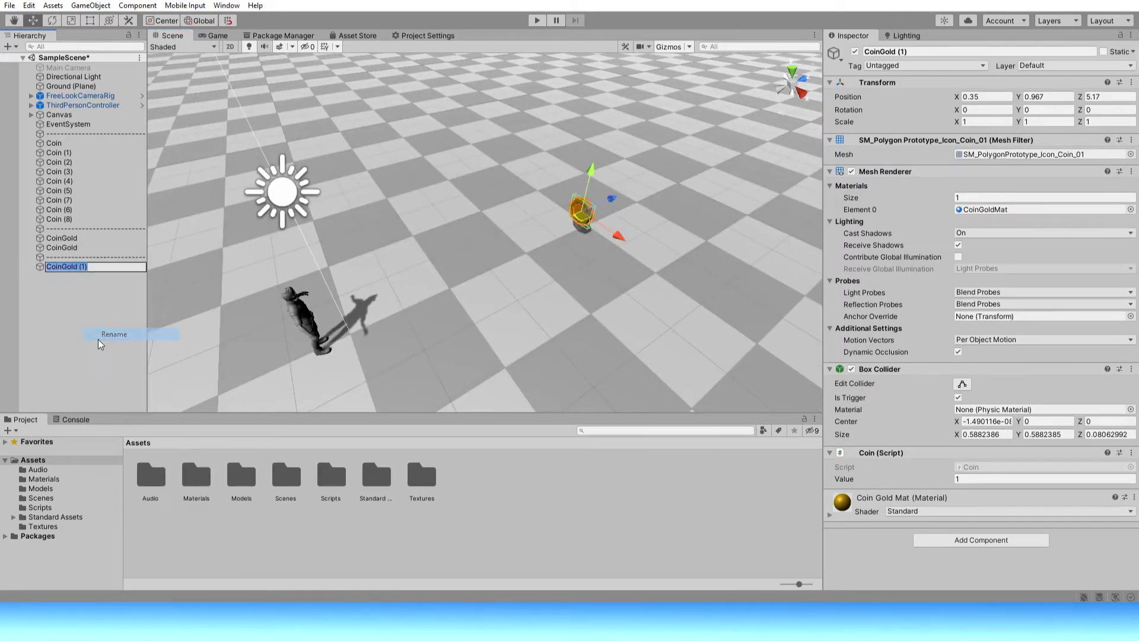
key(End)
key(BackSpace)
key(BackSpace)
key(BackSpace)
key(BackSpace)
key(Return)
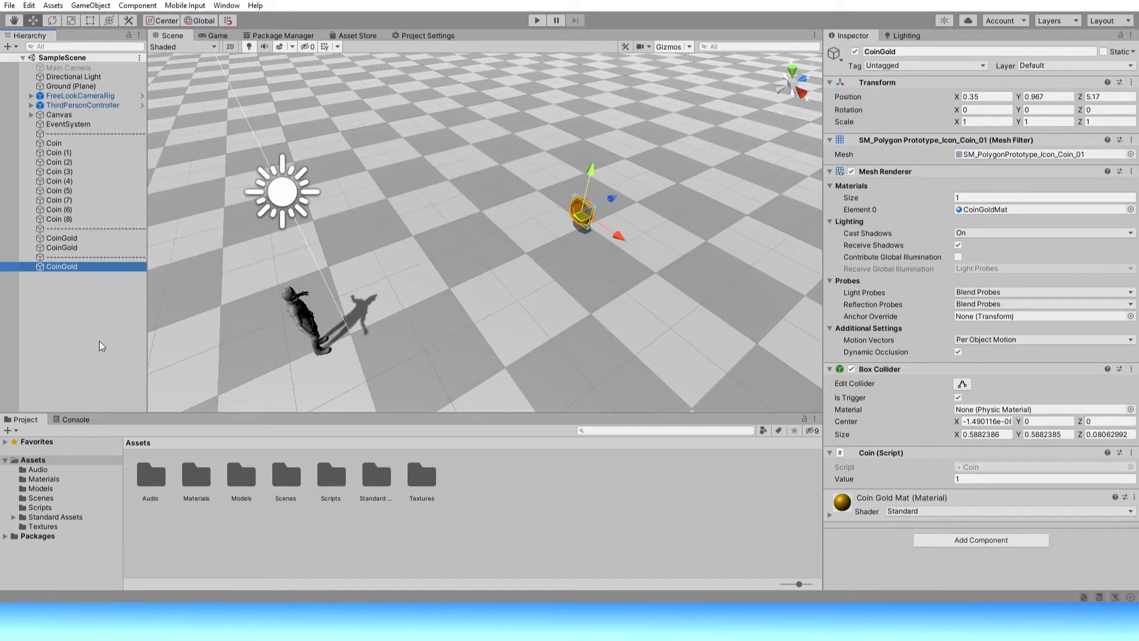
click(100, 344)
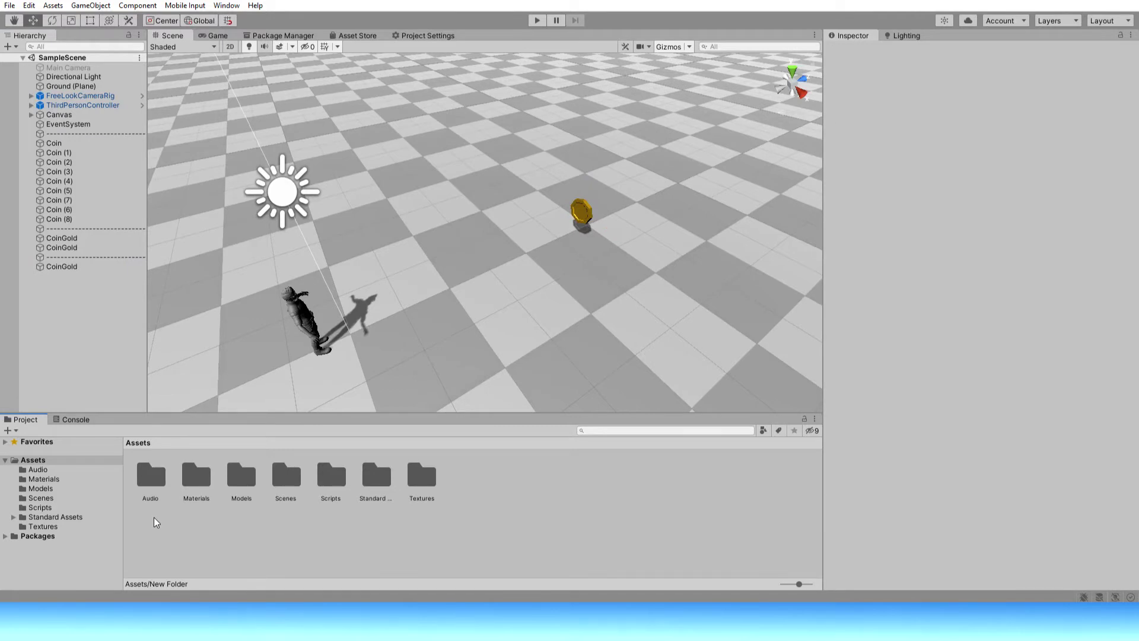
Create a Prefabs folder in Assets and drag CoinGold into it to make CoinGold.prefab.
click(115, 461)
right_click(168, 530)
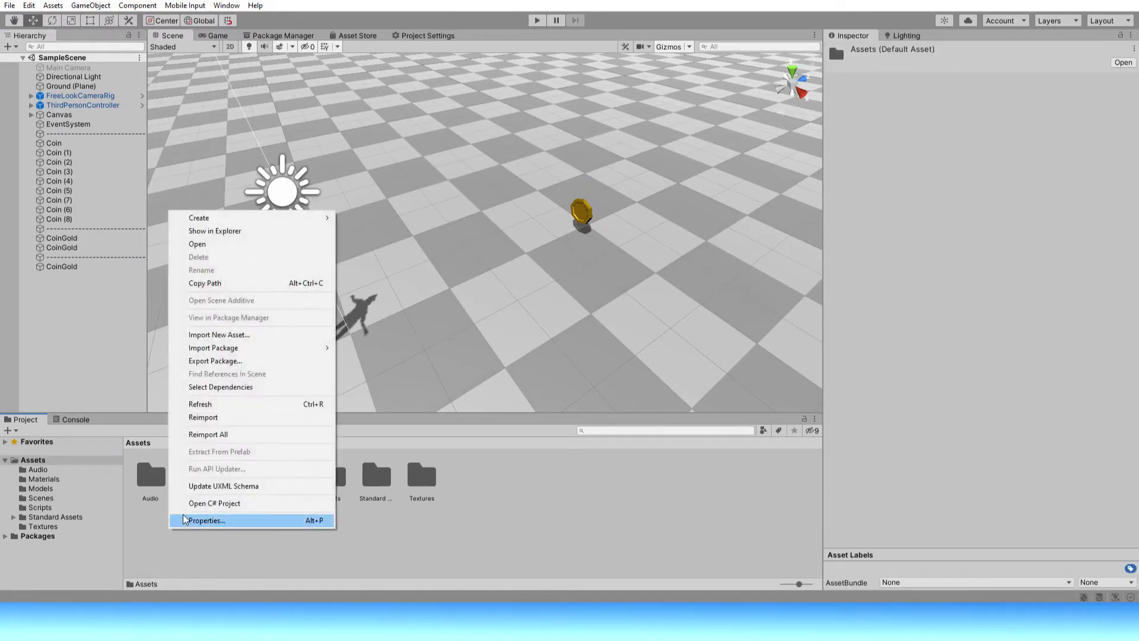
mouse_move(282, 218)
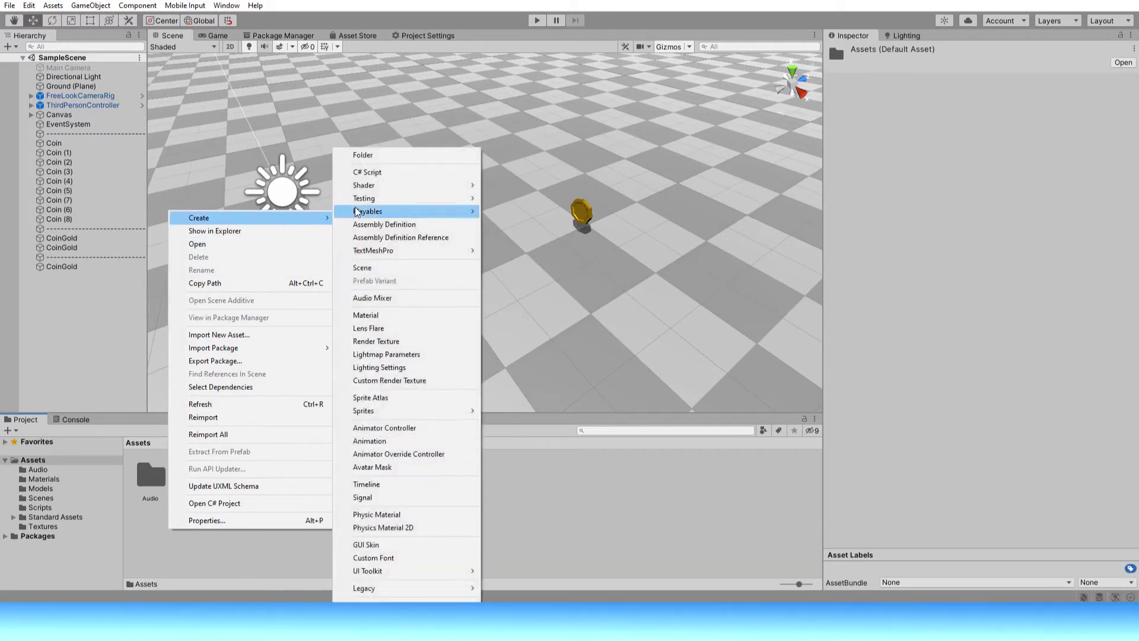
click(406, 155)
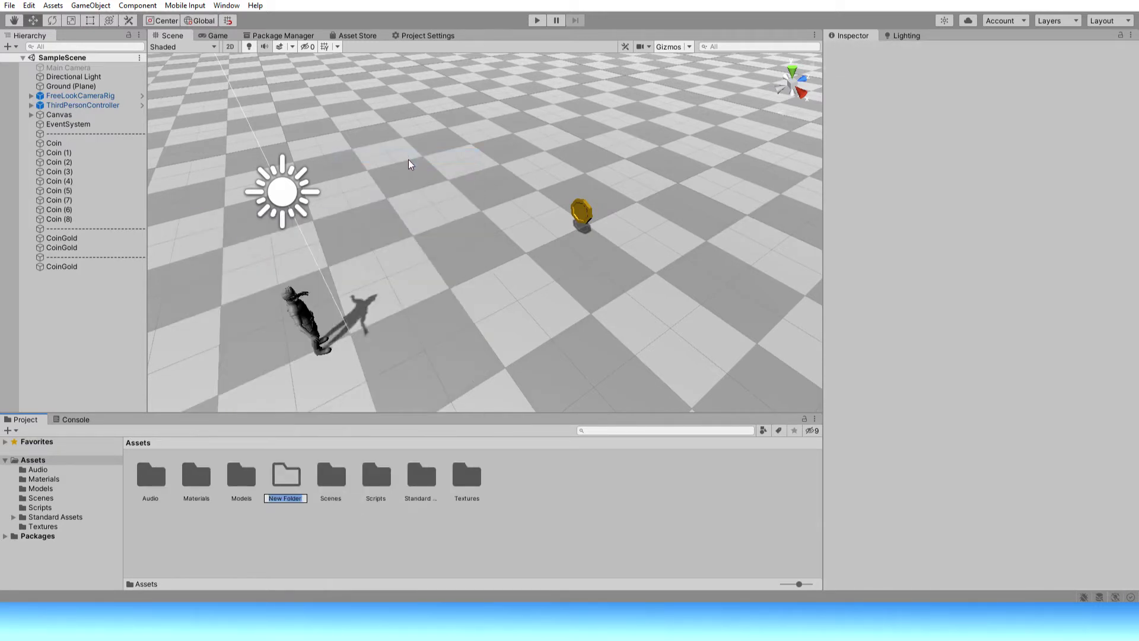
text(Prefabs)
key(Return)
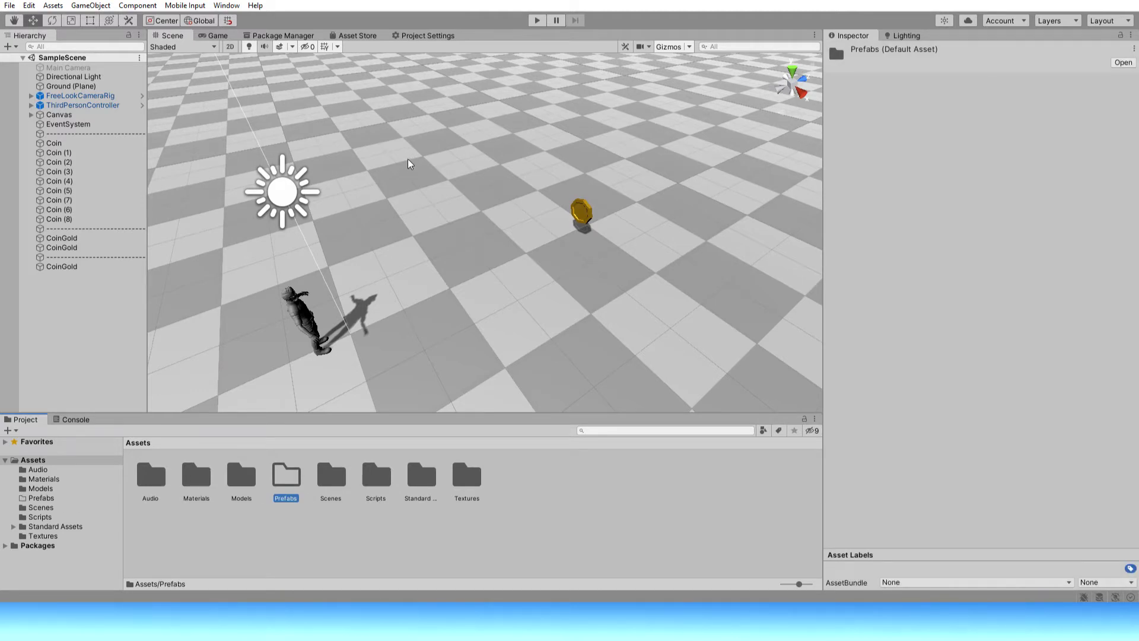
double_click(286, 493)
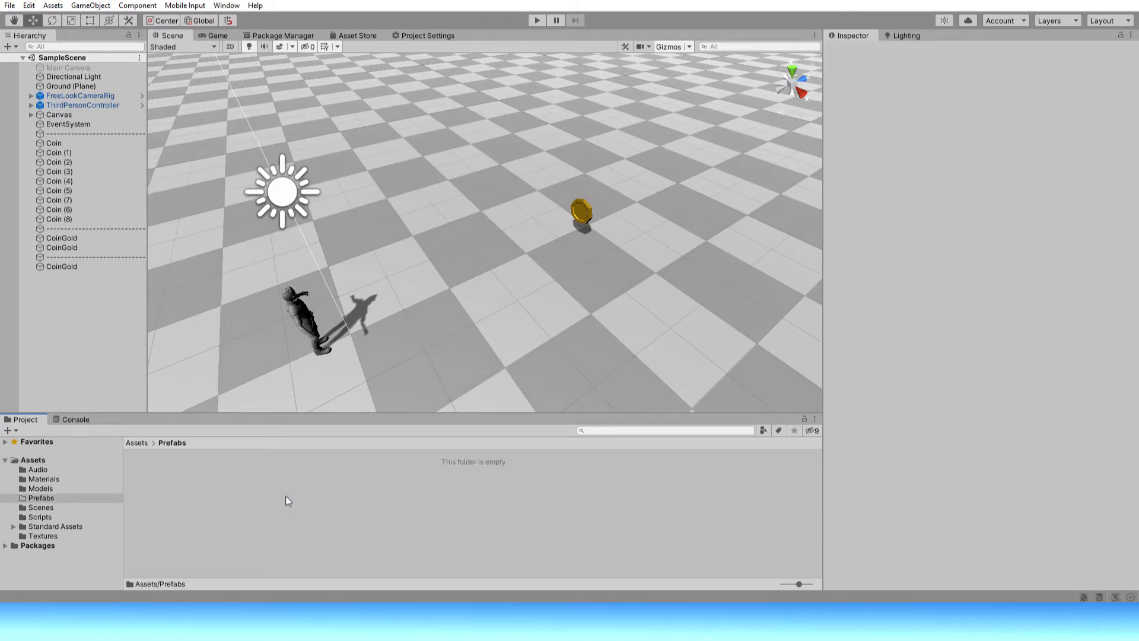
drag(95, 266, 187, 484)
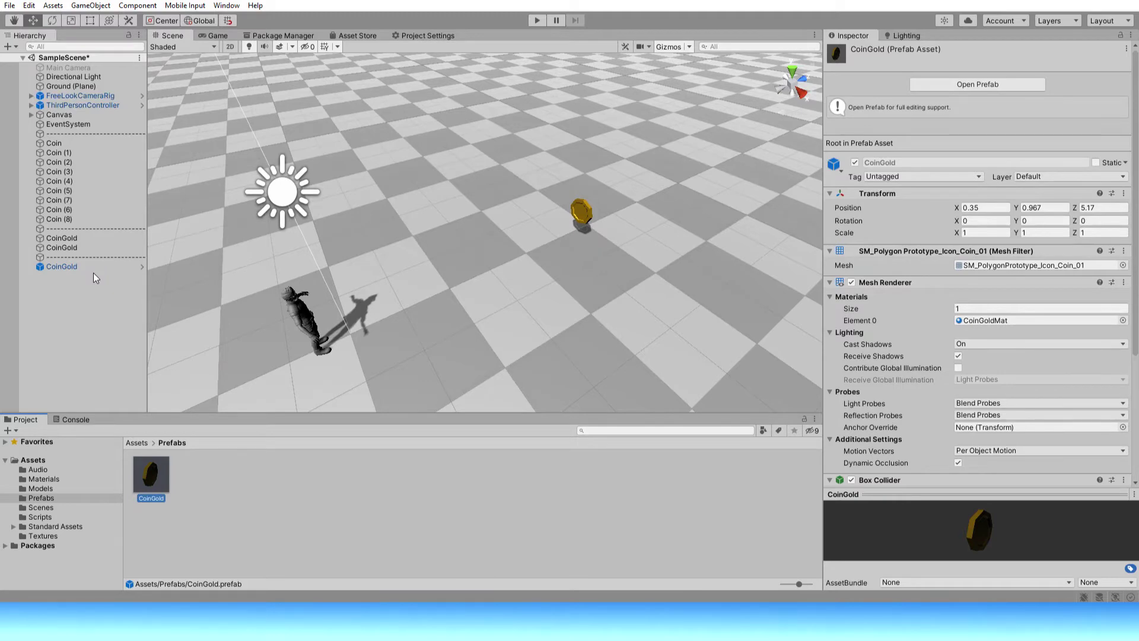
Open the CoinGold prefab in Prefab Mode and frame the coin in view.
double_click(137, 480)
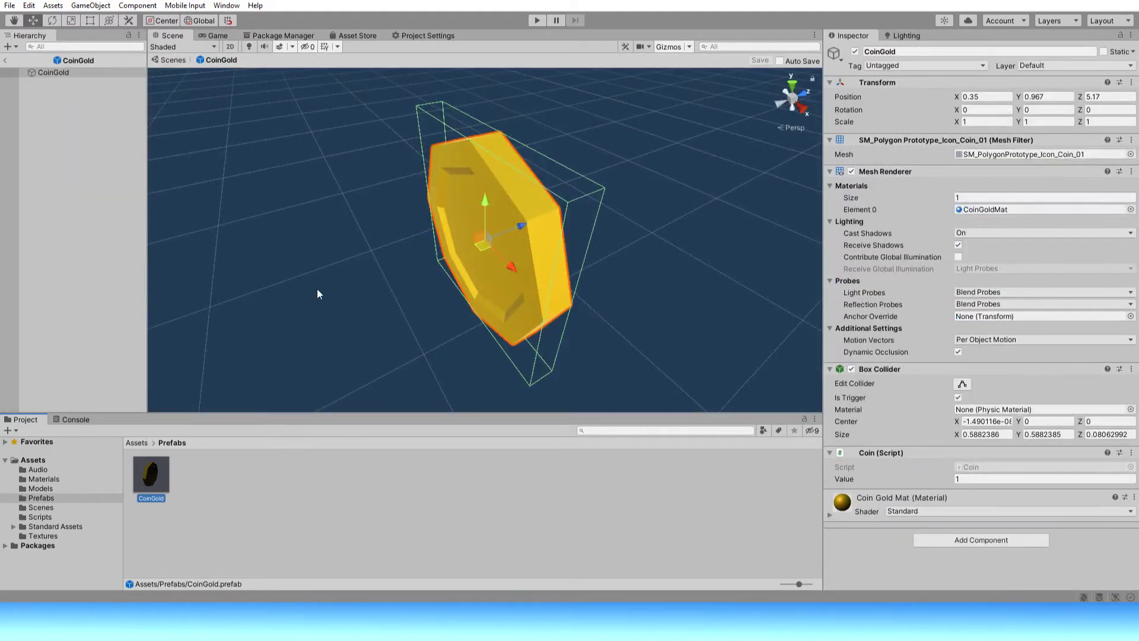
right_drag(320, 288, 489, 217)
middle_drag(490, 217, 569, 140)
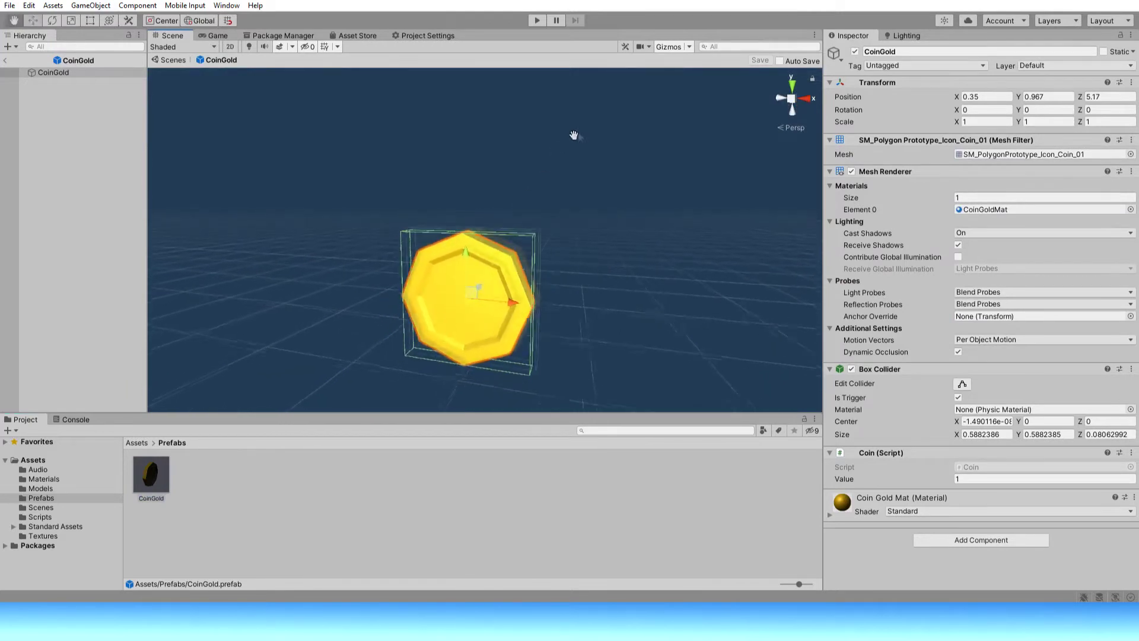
scroll(566, 227, down, 3)
scroll(582, 213, down, 2)
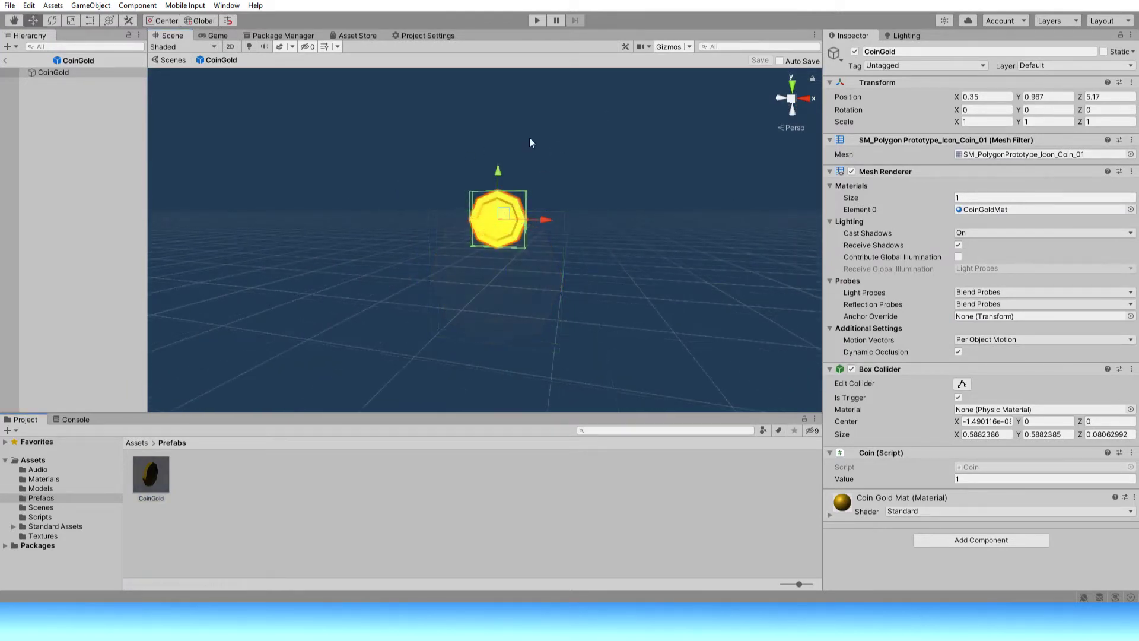
Set the prefab's Transform Position to X 0, Y 1, Z 0.
click(1057, 96)
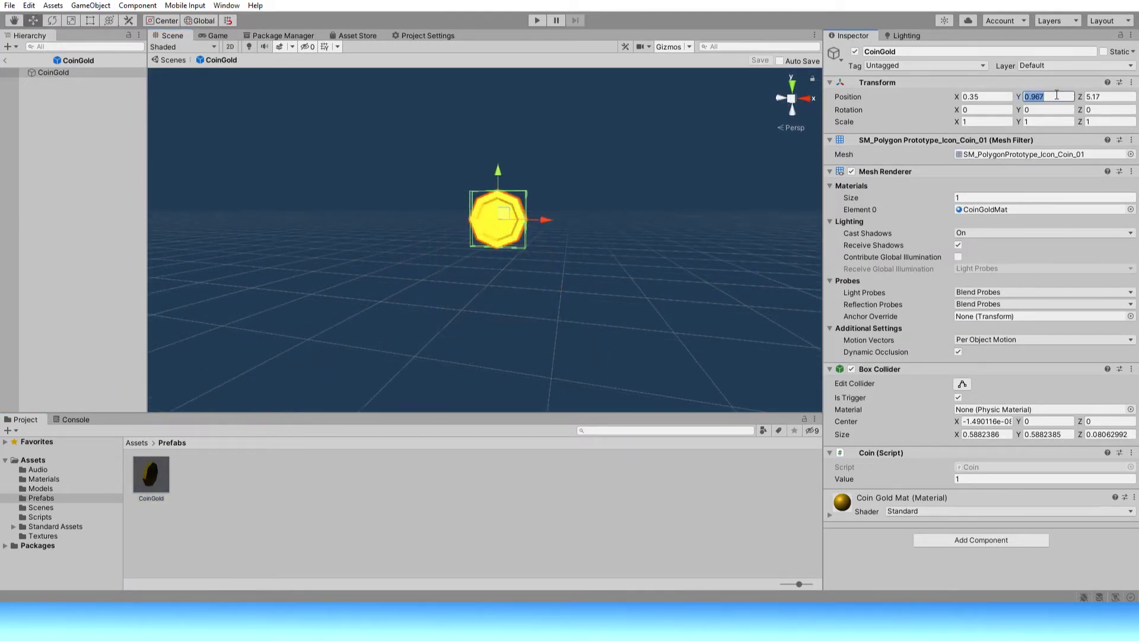
text(1)
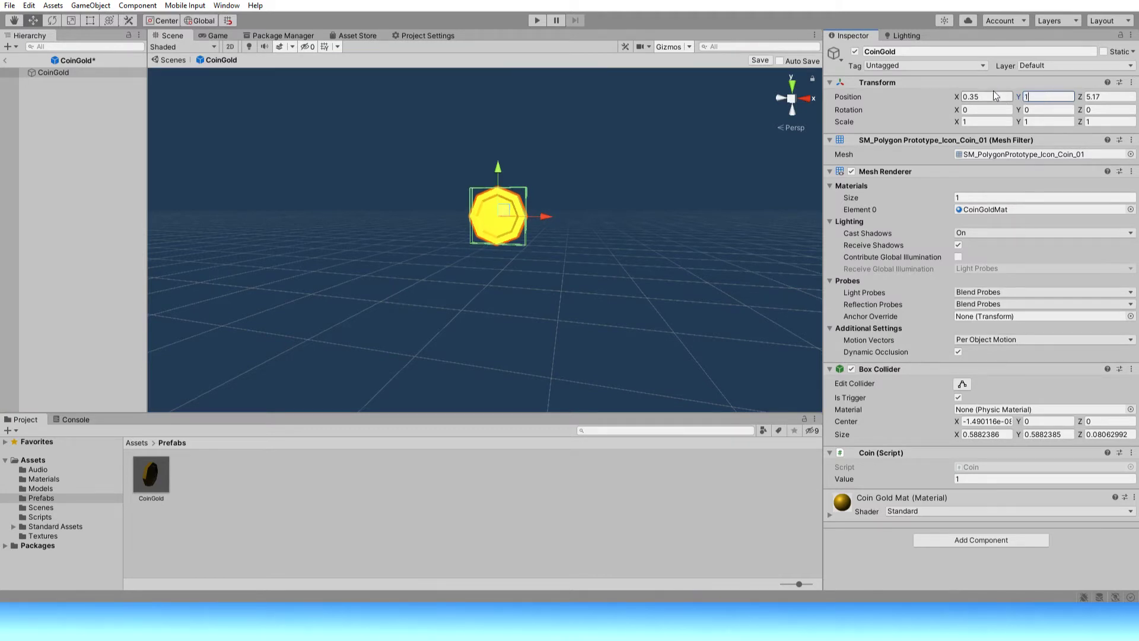
click(987, 96)
text(0)
click(1109, 96)
text(5)
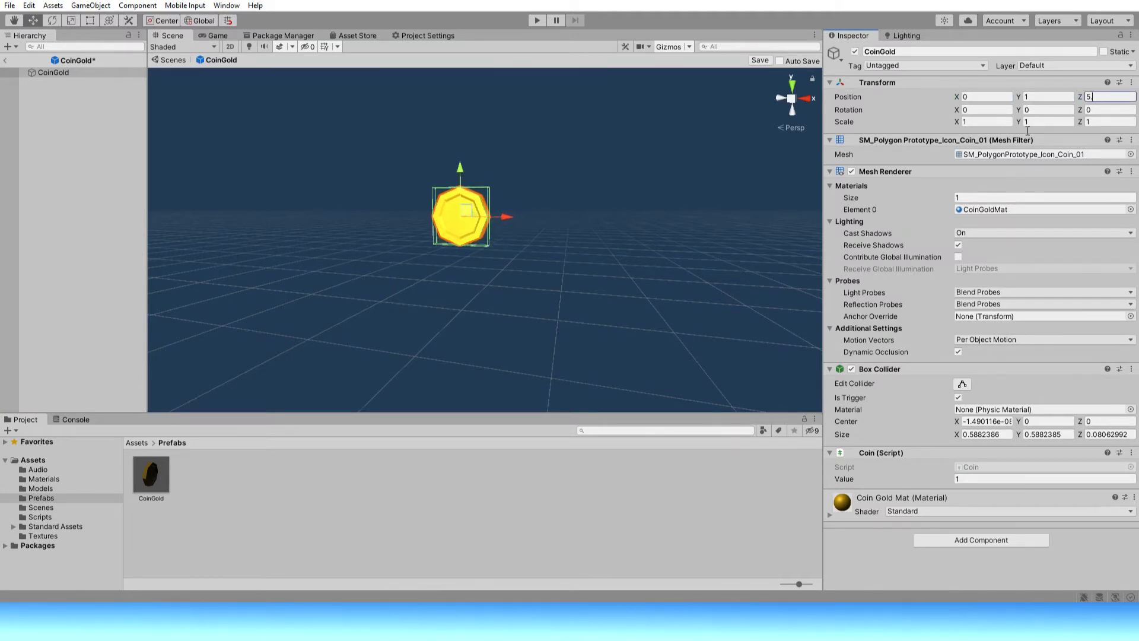
scroll(600, 209, up, 3)
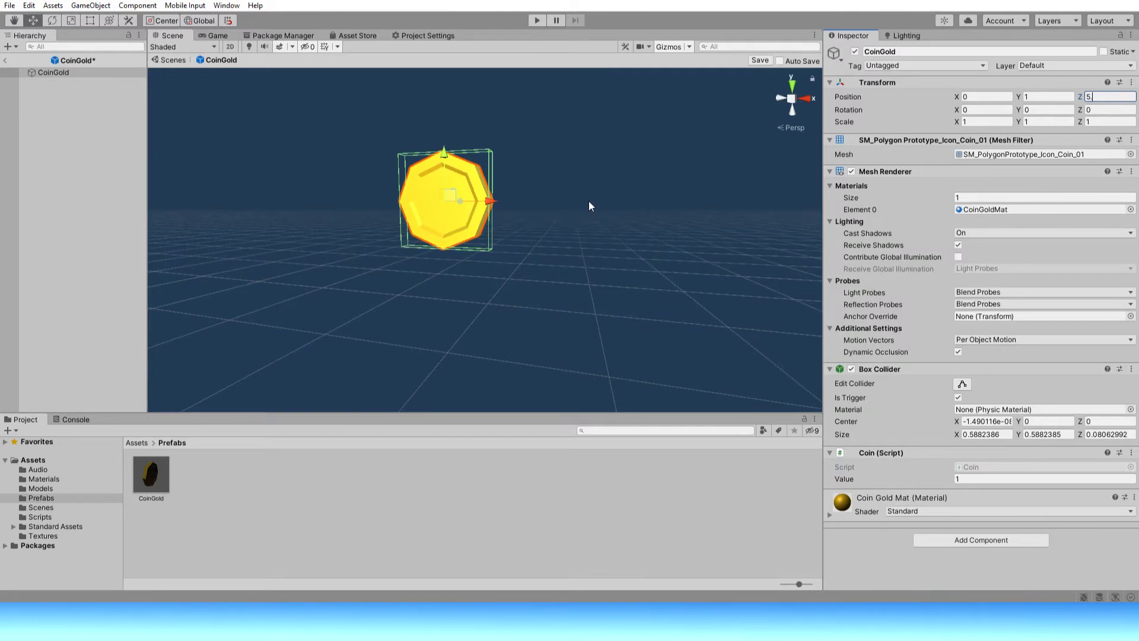
key(BackSpace)
scroll(586, 206, down, 3)
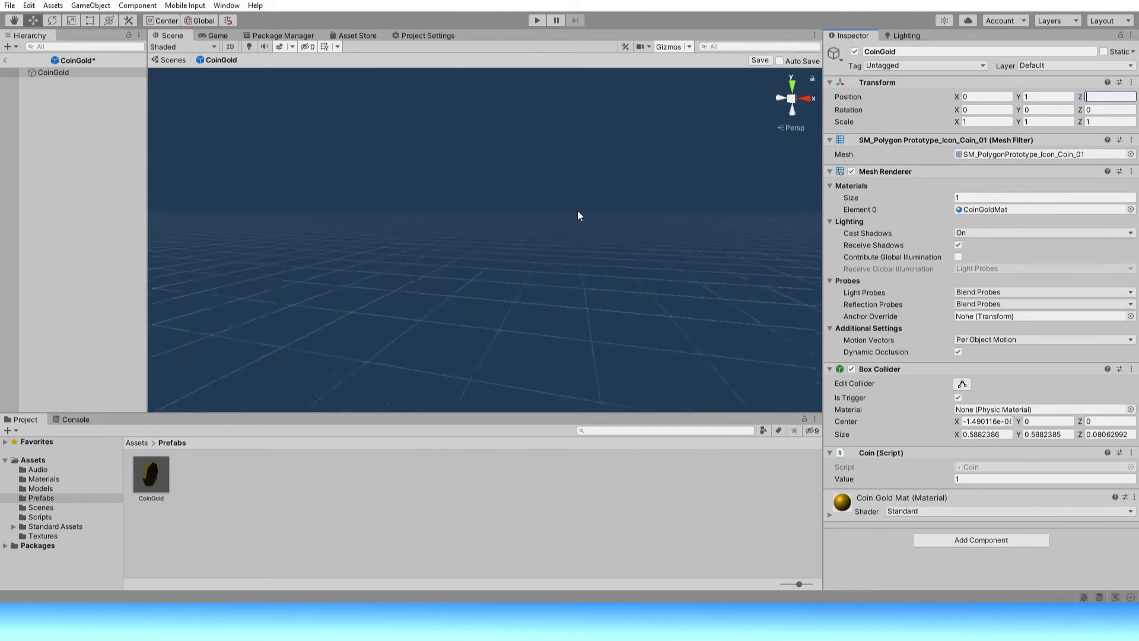
click(76, 73)
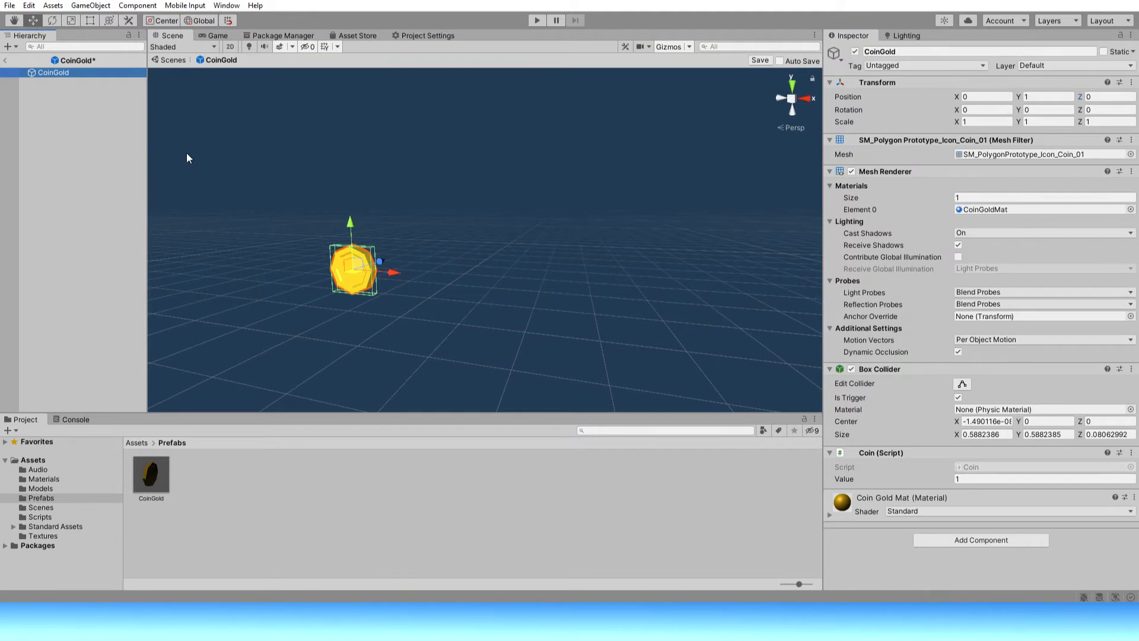
Save the CoinGold prefab with Ctrl+S.
key(ctrl+s)
mouse_move(187, 147)
middle_down()
mouse_move(219, 134)
mouse_move(270, 162)
middle_up()
scroll(248, 155, up, 5)
scroll(254, 147, down, 4)
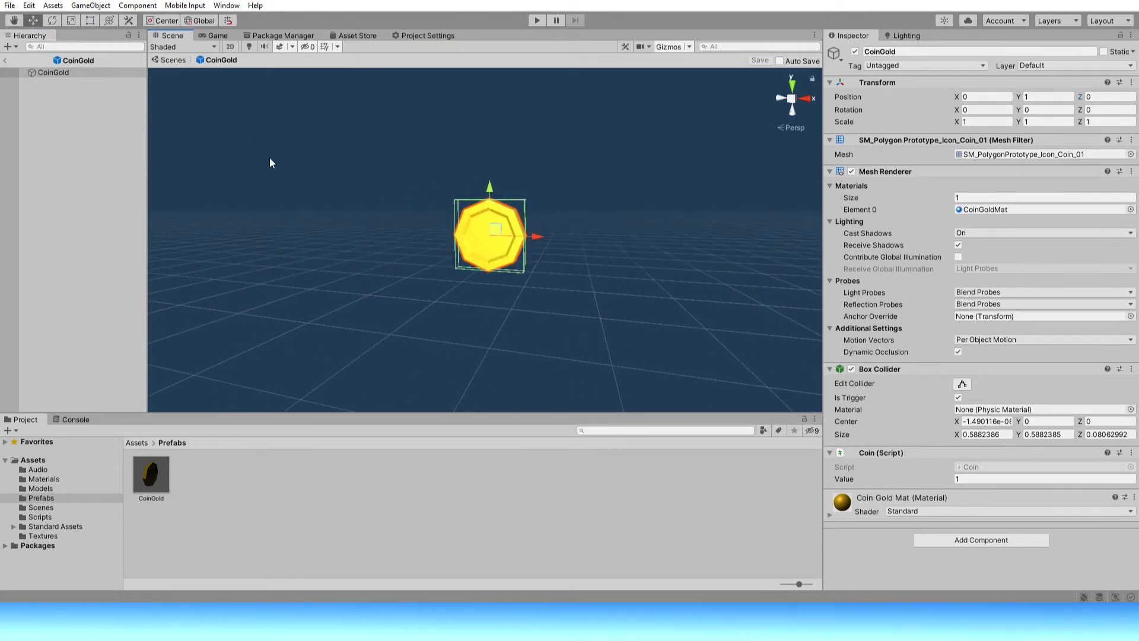
Back in SampleScene, place three CoinGold instances and move each beside the other coins.
click(5, 60)
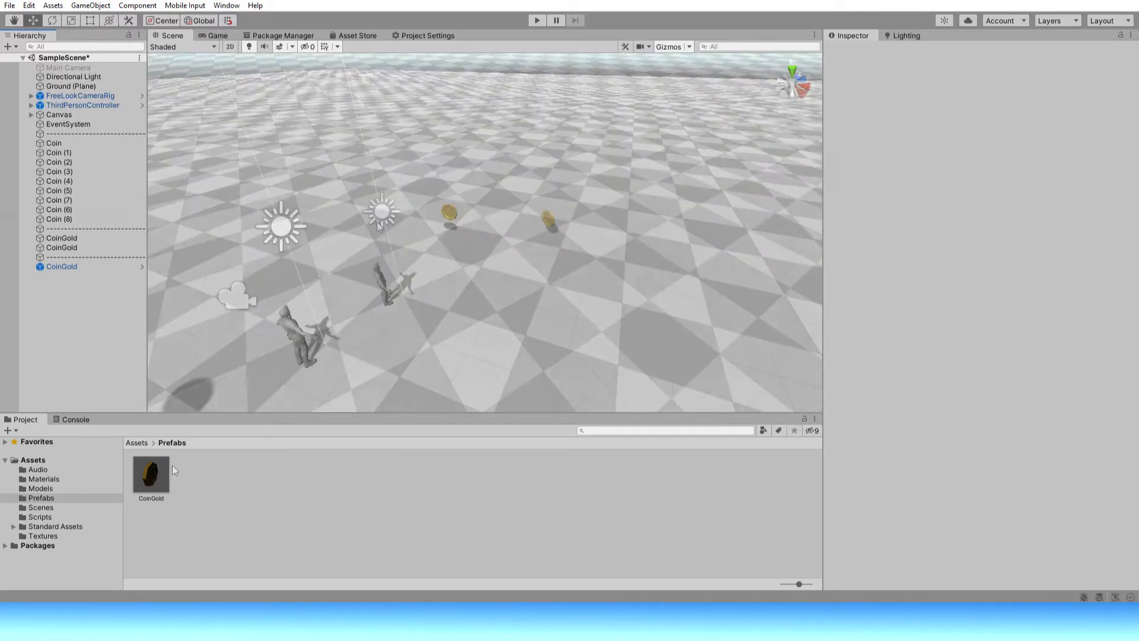
drag(164, 471, 115, 376)
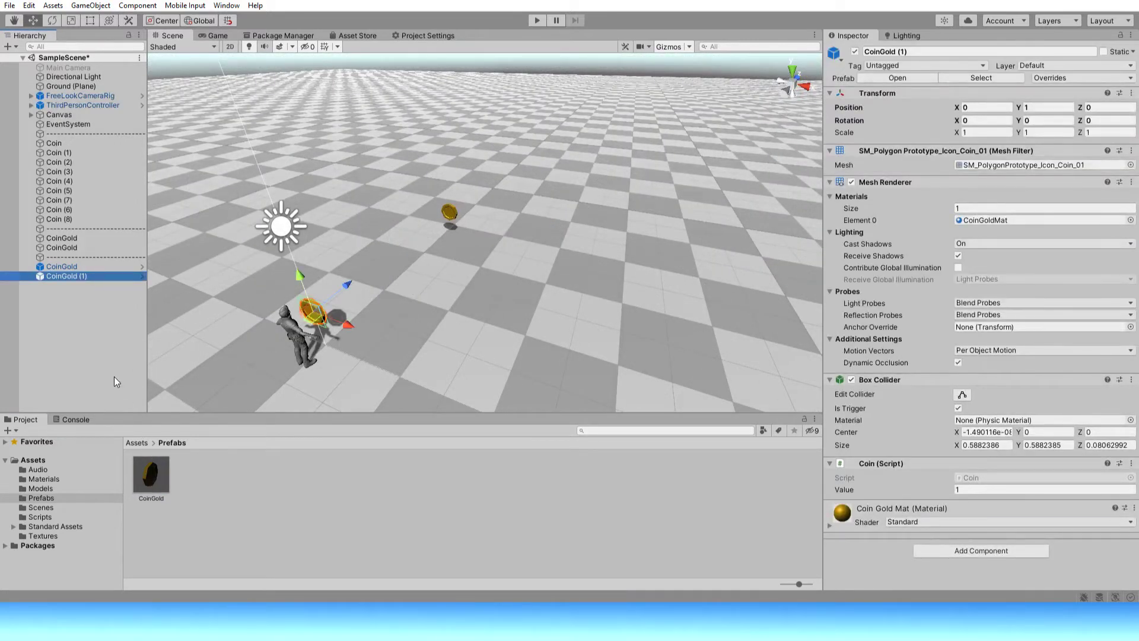
drag(346, 283, 479, 188)
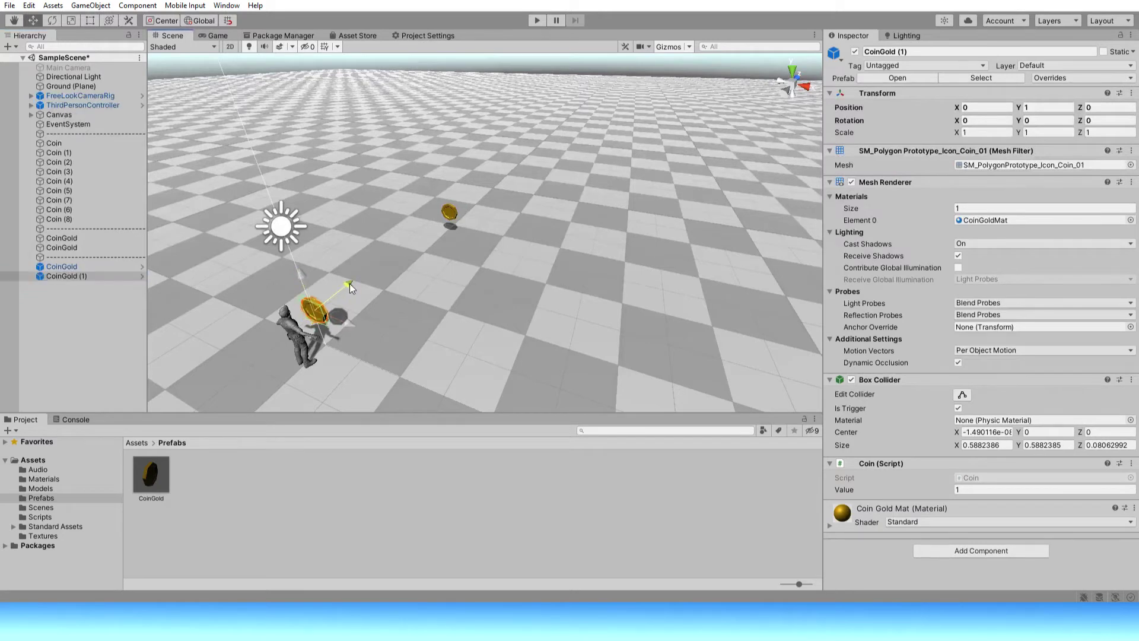
drag(496, 189, 498, 190)
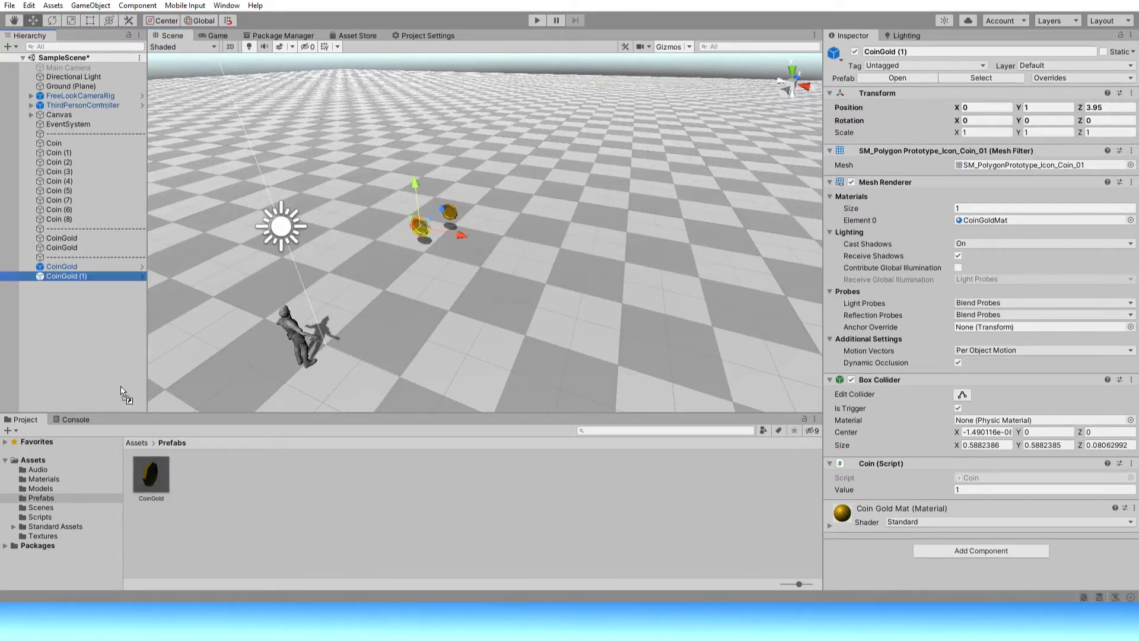
drag(130, 475, 108, 348)
drag(347, 285, 477, 111)
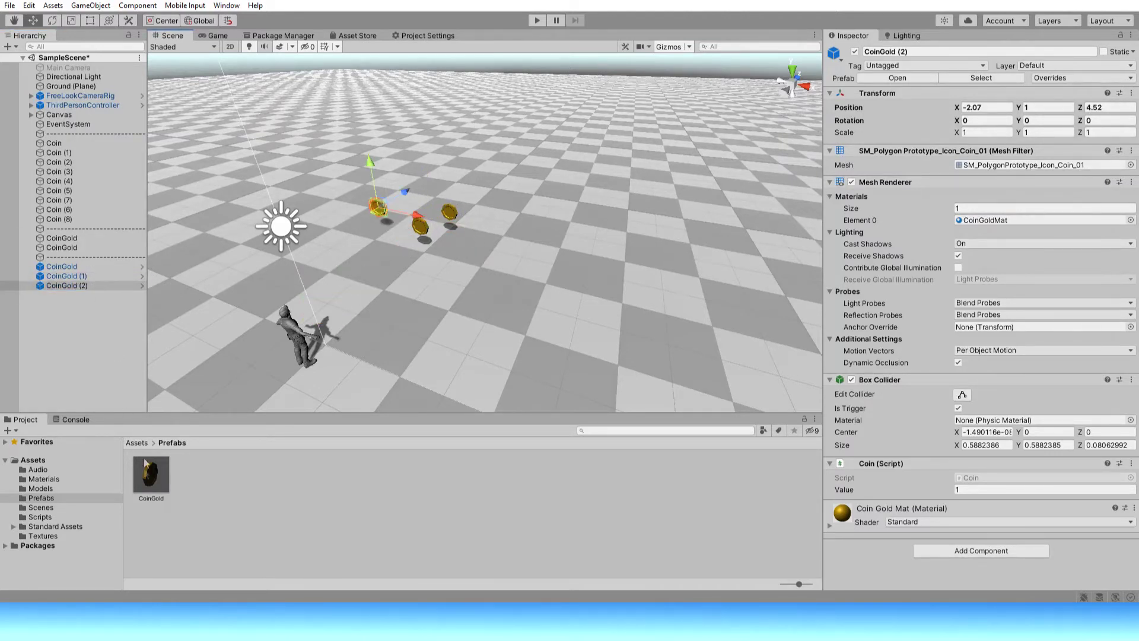
drag(151, 475, 96, 339)
drag(346, 315, 522, 242)
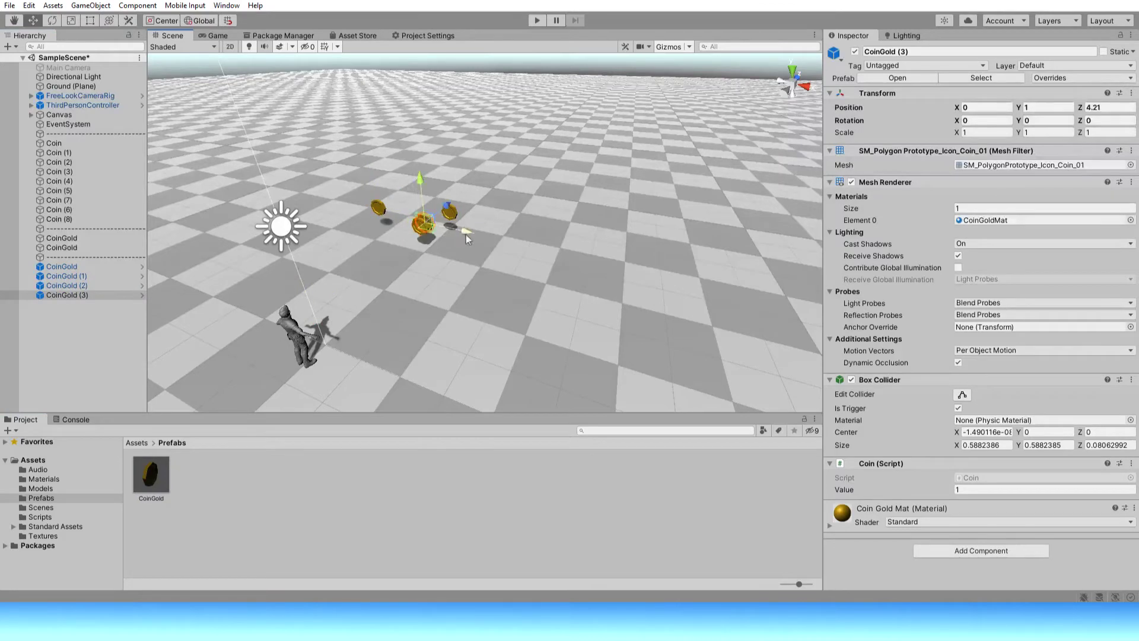
right_drag(436, 301, 532, 188)
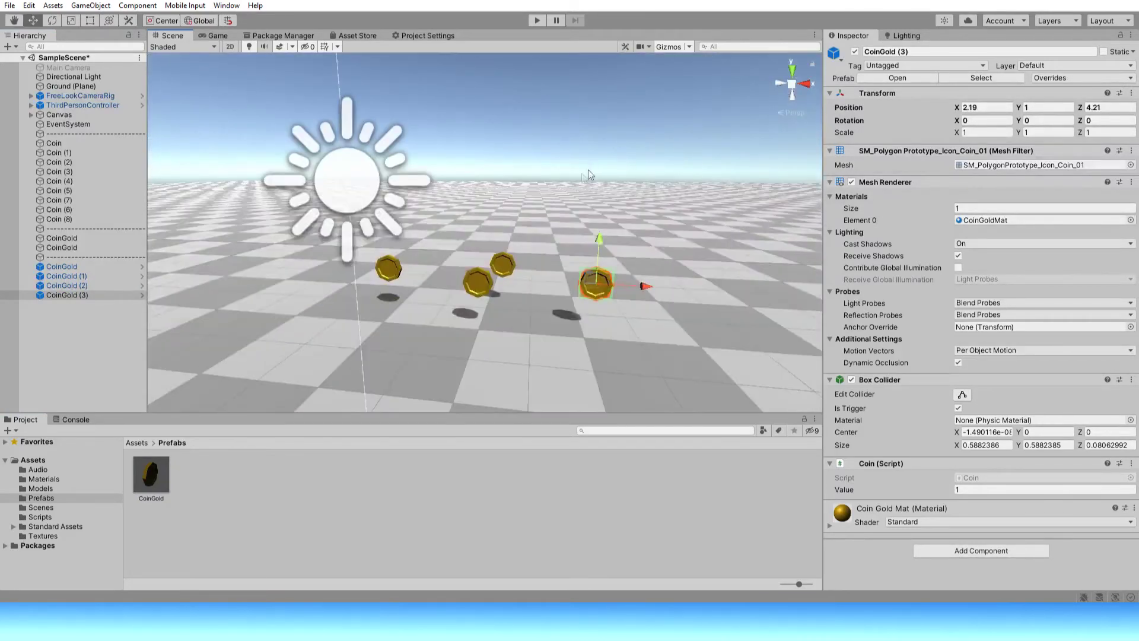
scroll(532, 188, down, 3)
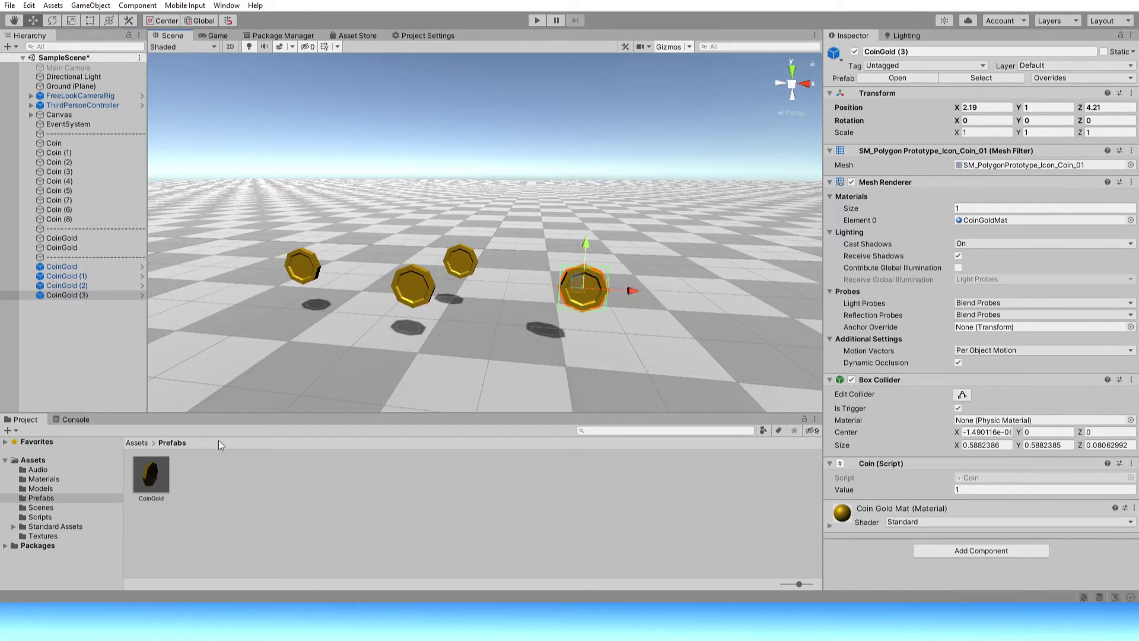
Drop three more CoinGold prefab instances near the existing coins.
drag(151, 475, 411, 288)
drag(520, 283, 533, 283)
drag(166, 484, 259, 359)
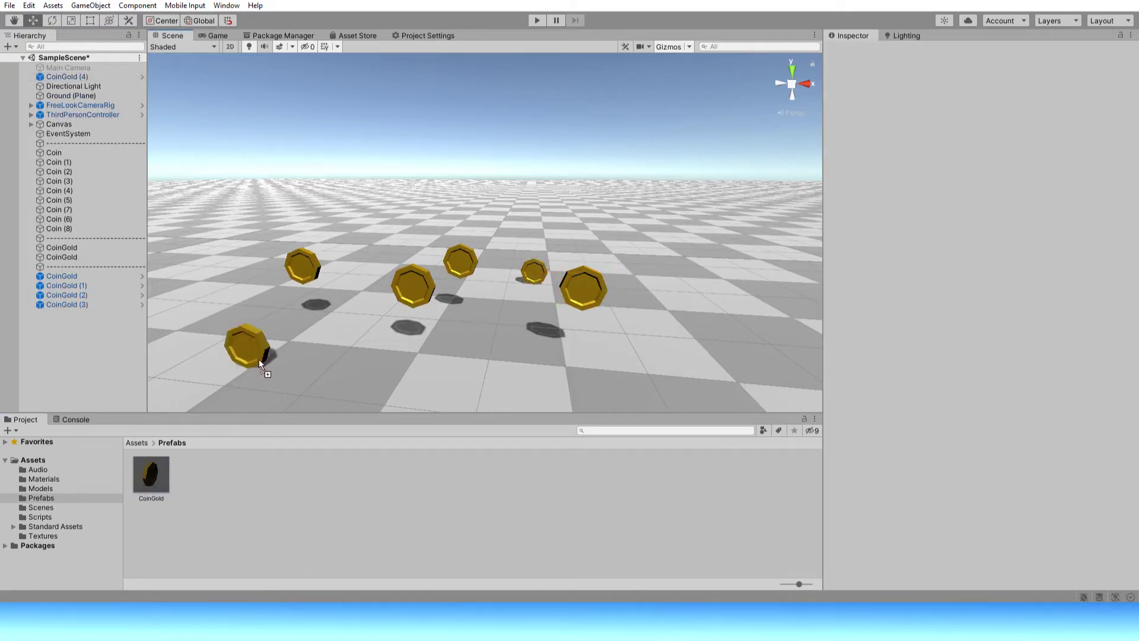
drag(386, 280, 383, 284)
scroll(362, 327, up, 4)
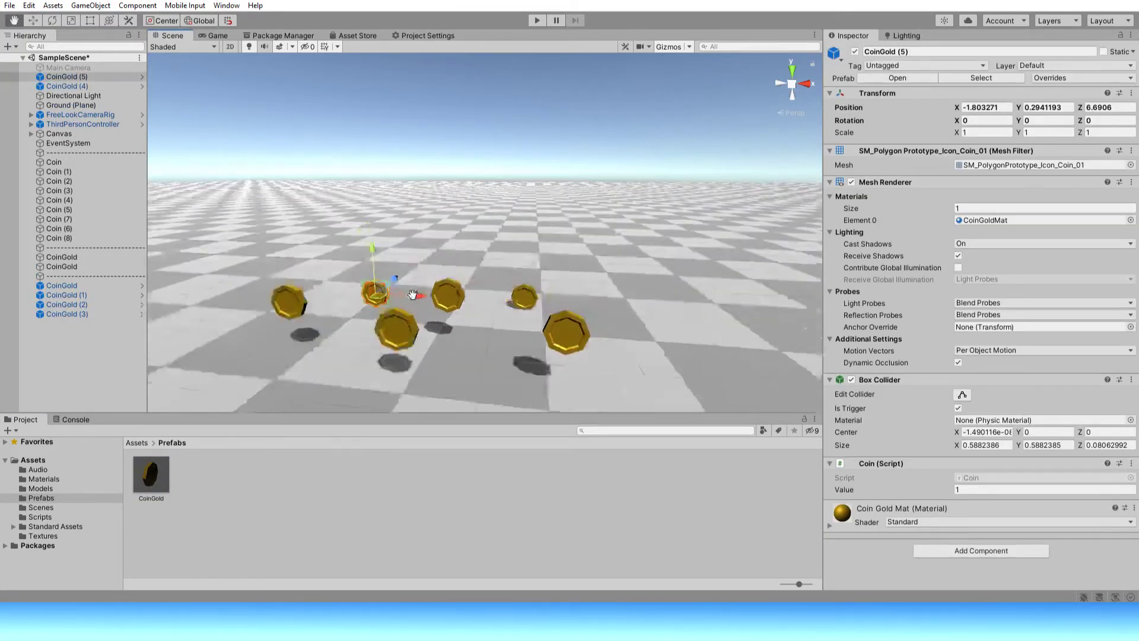
drag(162, 484, 364, 371)
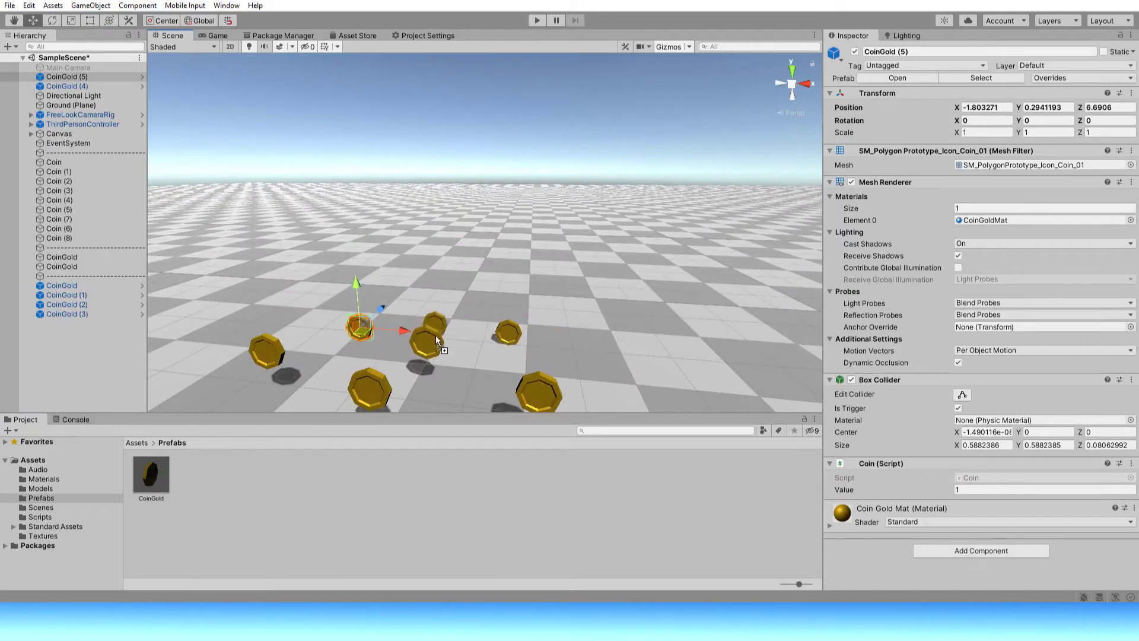
drag(436, 336, 441, 329)
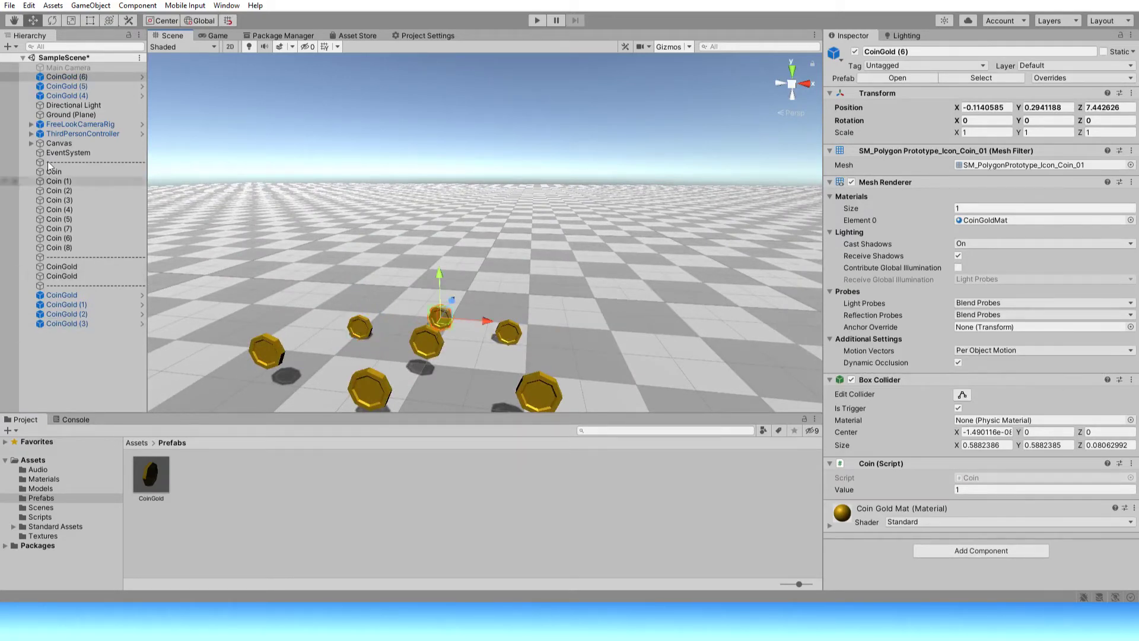
Set CoinGold (4), (5) and (6) to Position Y 1 and list them below CoinGold (3).
click(58, 78)
shift+click(61, 95)
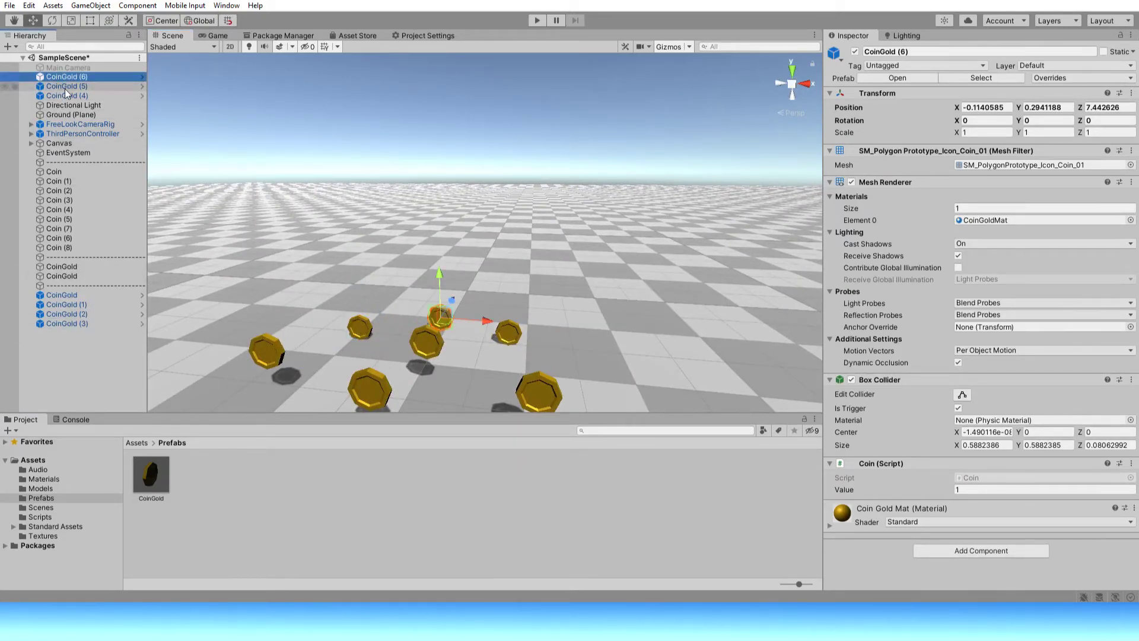
click(1047, 107)
text(1)
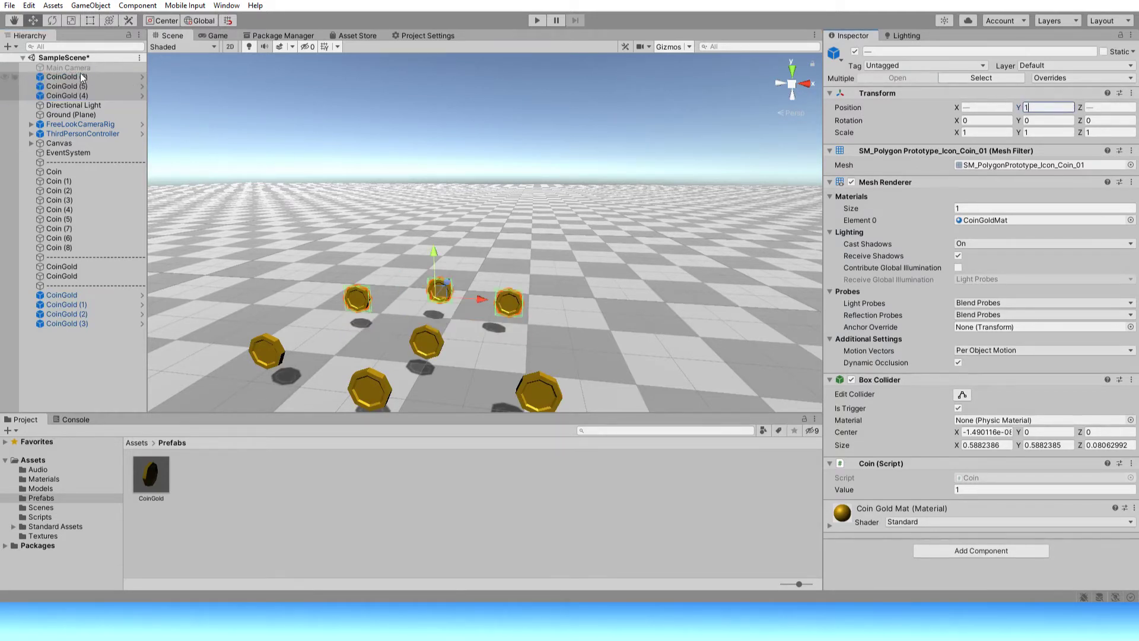
drag(70, 77, 65, 343)
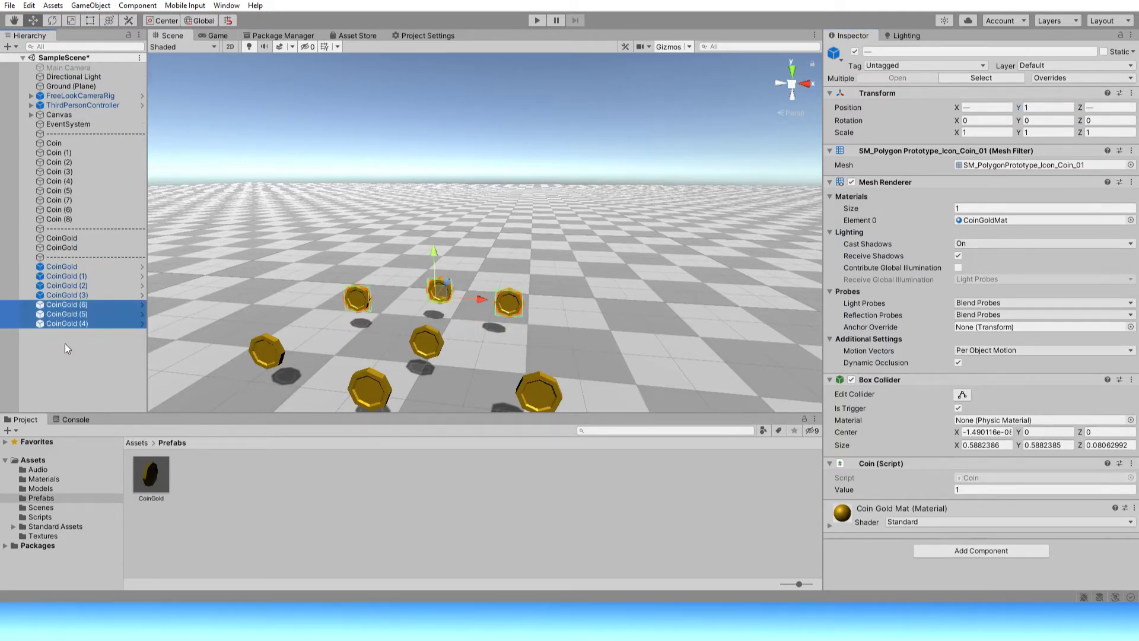
click(68, 344)
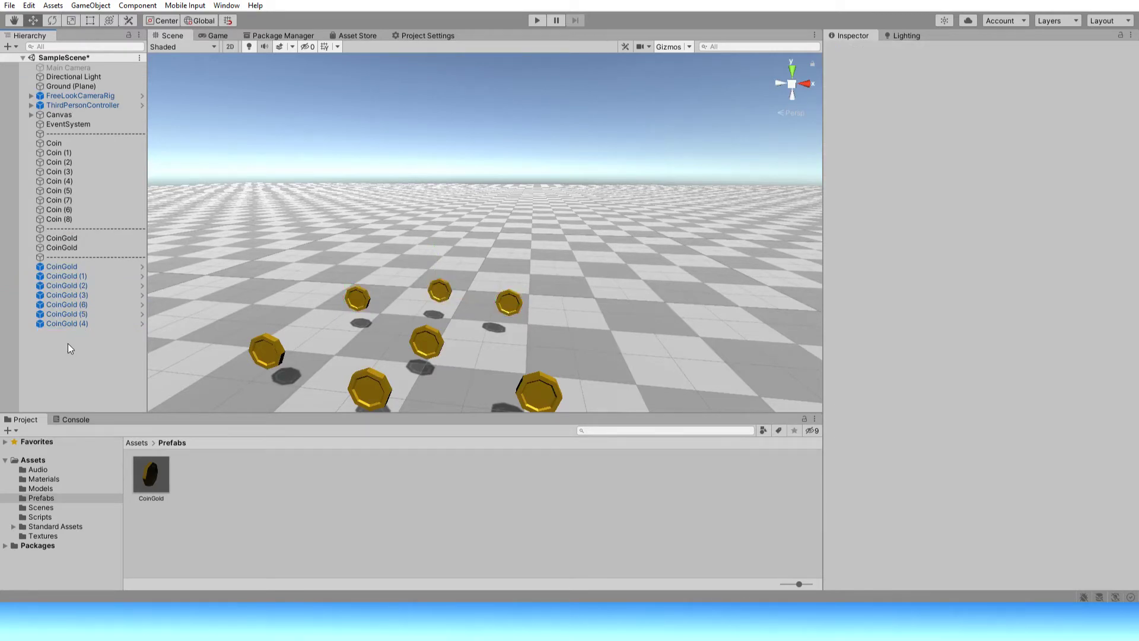
alt+drag(458, 94, 365, 195)
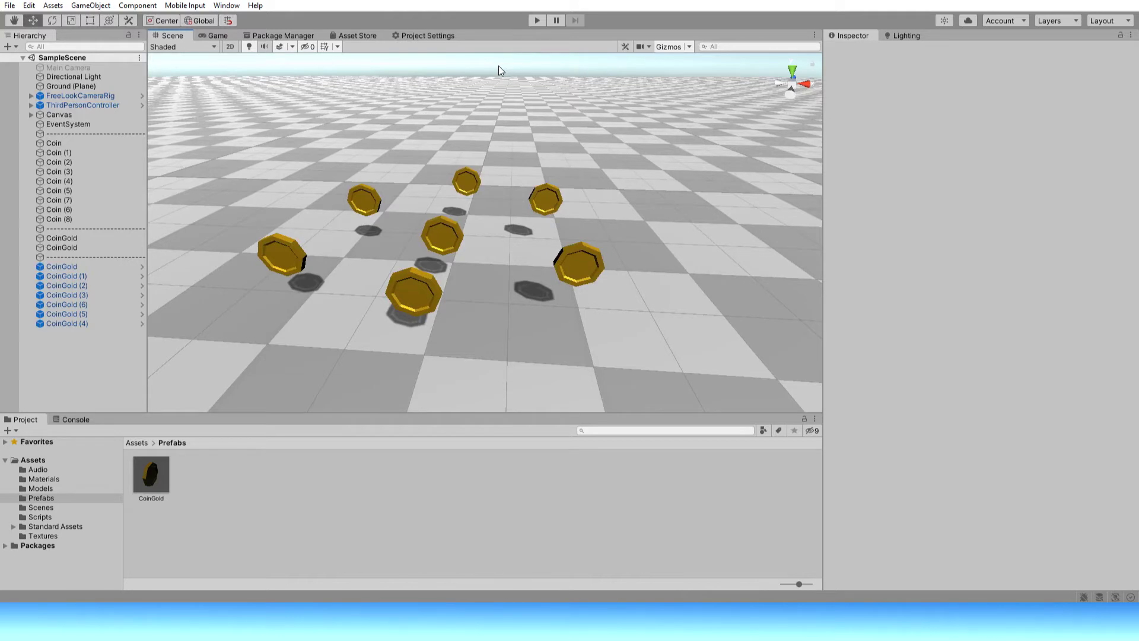
Rename CoinGold (6) to CoinGoldMega and save it in Prefabs as a Prefab Variant.
click(463, 173)
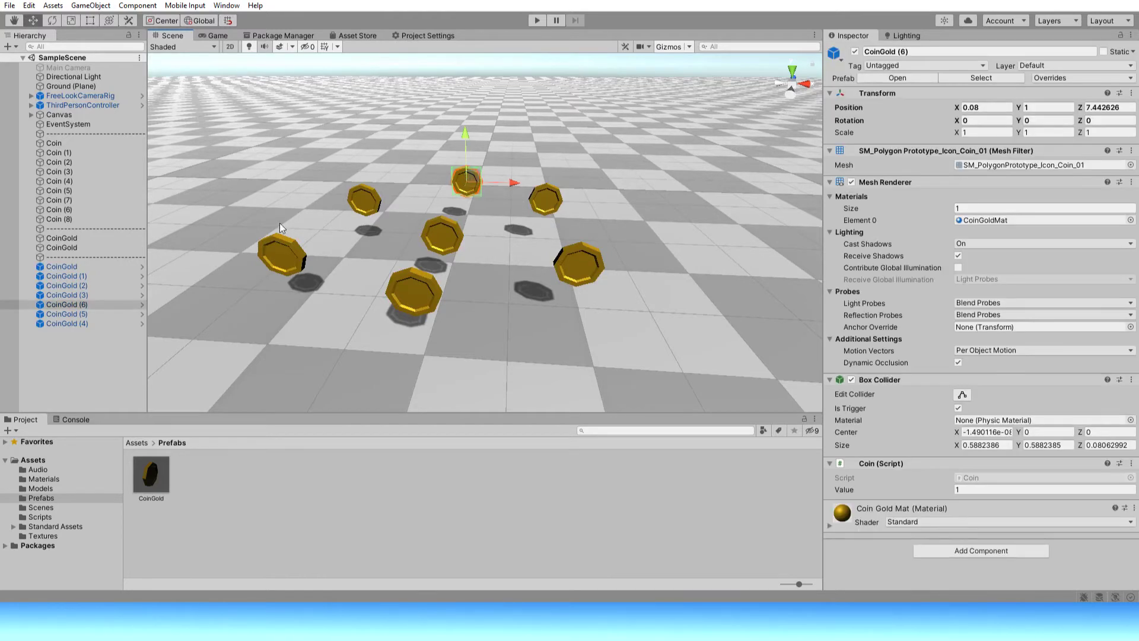
right_click(107, 307)
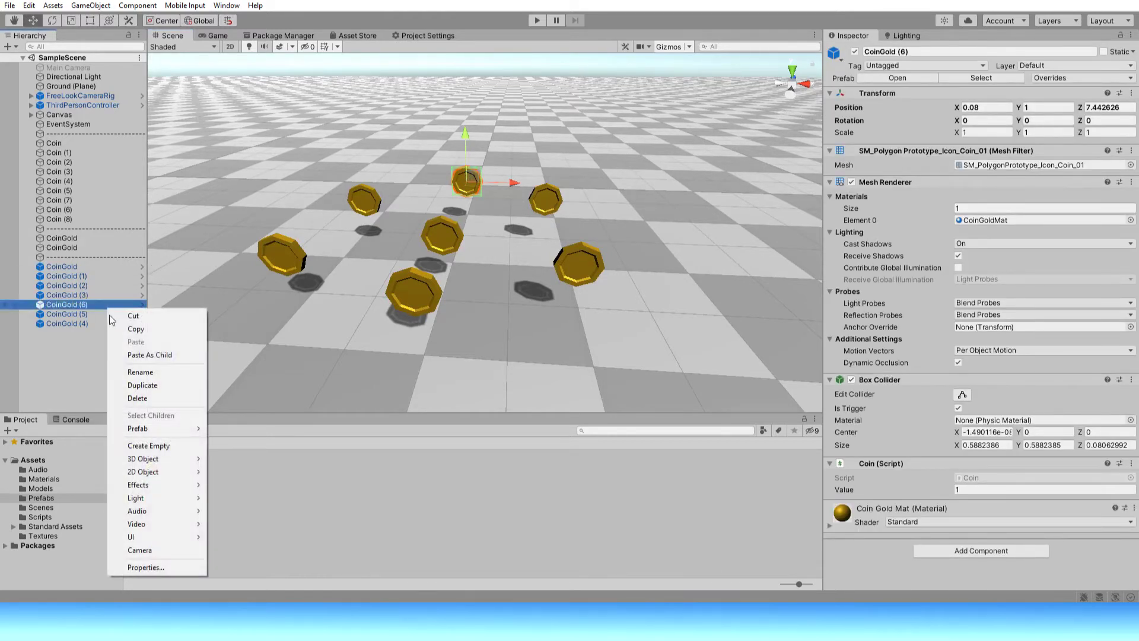
click(136, 366)
key(End)
key(BackSpace)
key(BackSpace)
key(BackSpace)
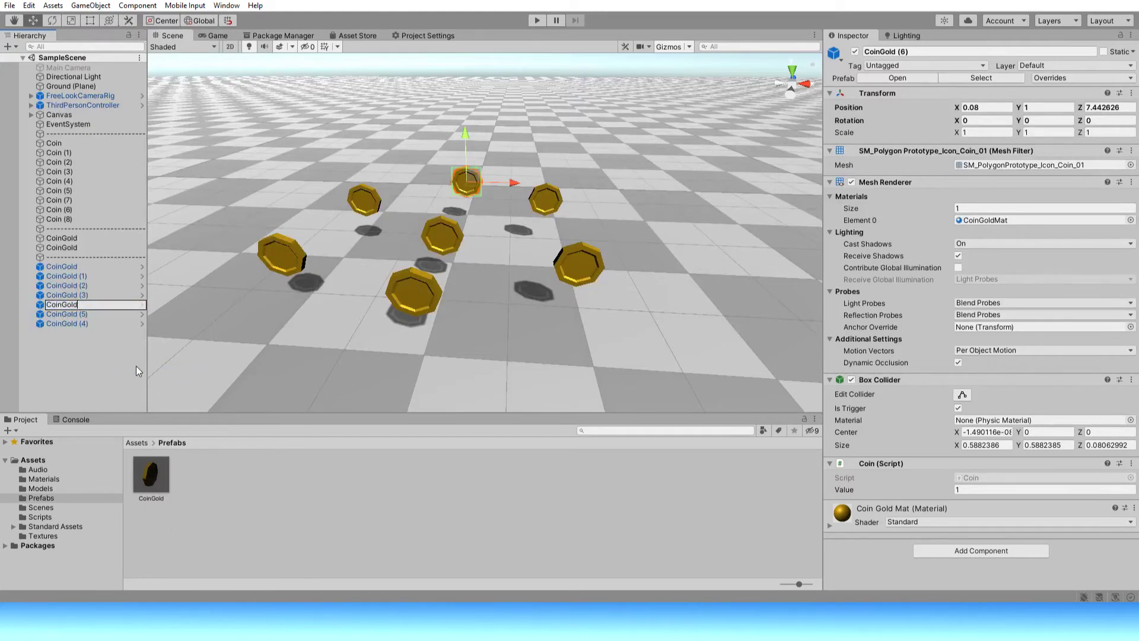
text(Mega)
key(Return)
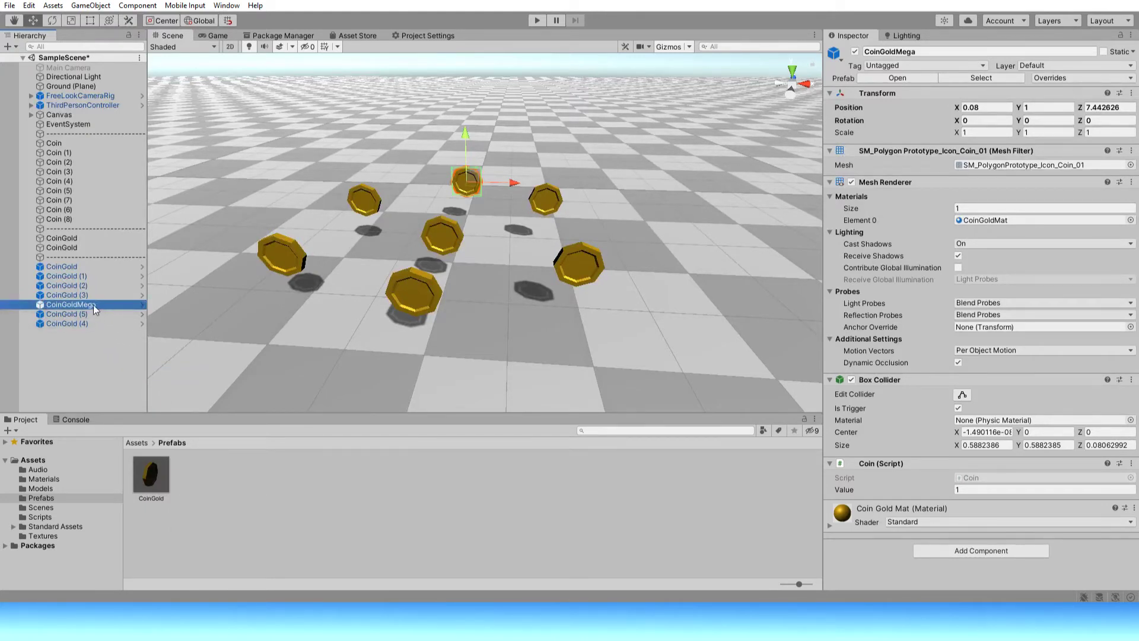
drag(94, 304, 213, 493)
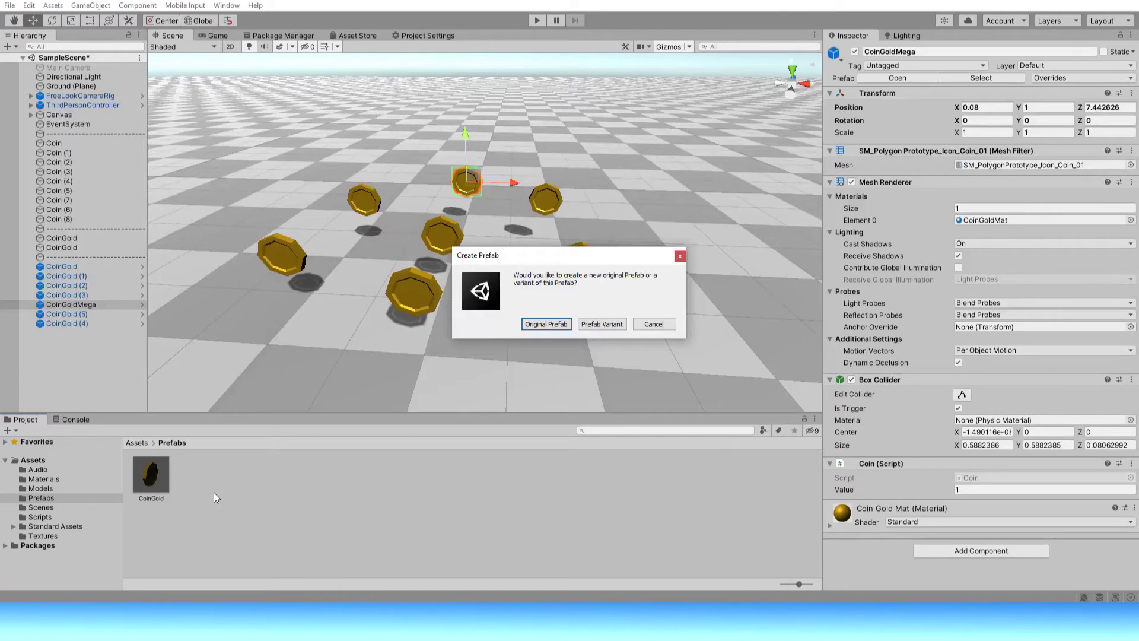
click(601, 325)
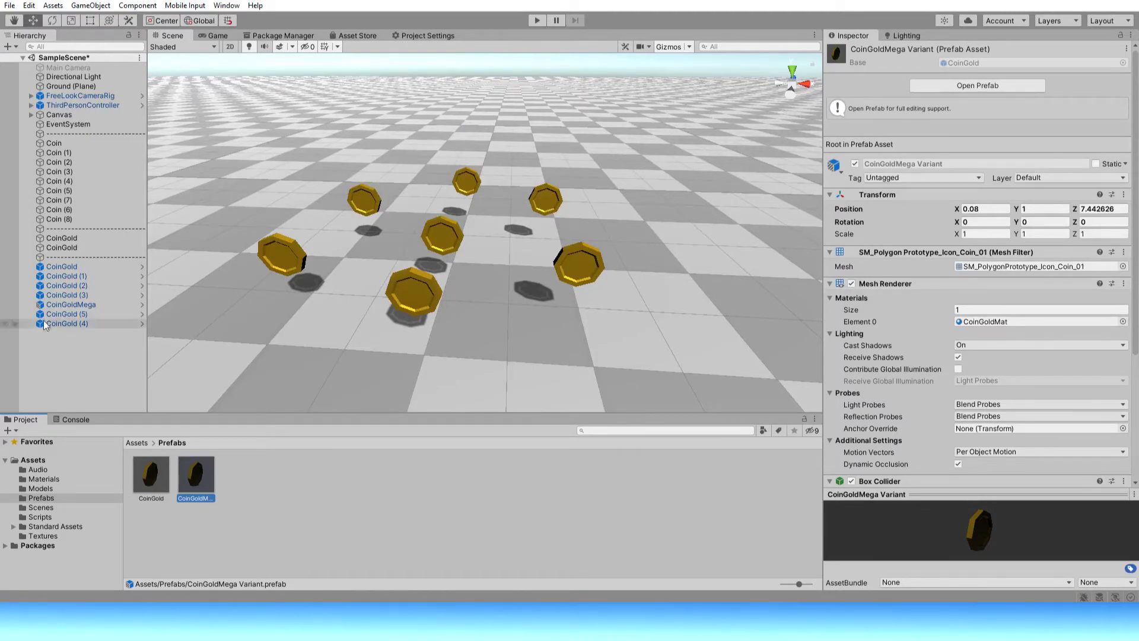
Open the CoinGoldMega Variant prefab and set its scale to 2, 2, 2.
click(142, 304)
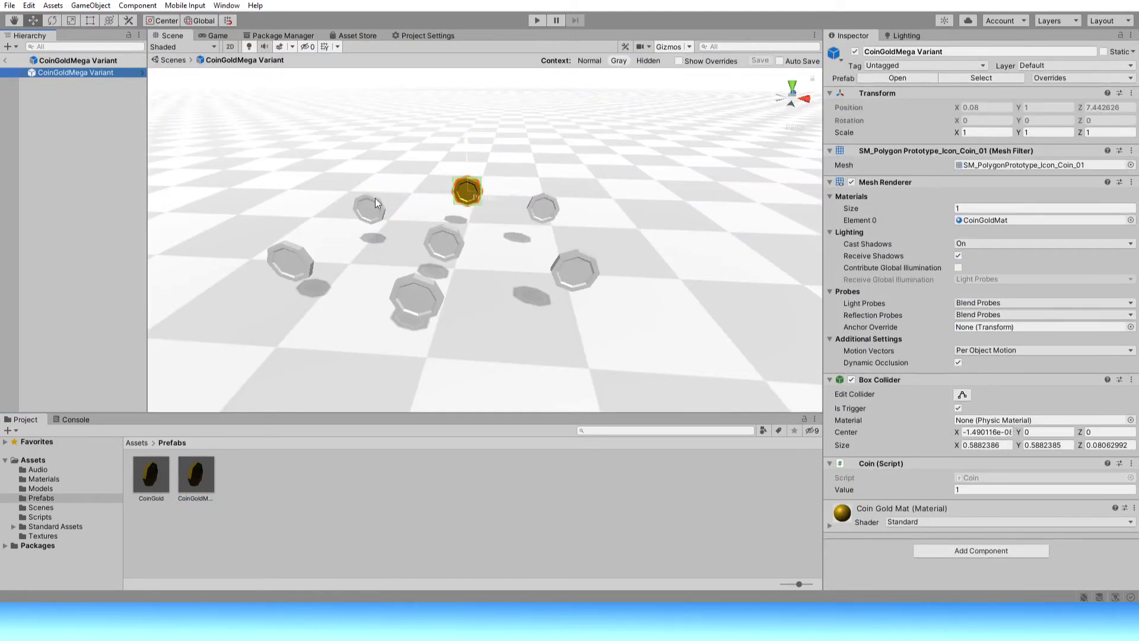
click(990, 132)
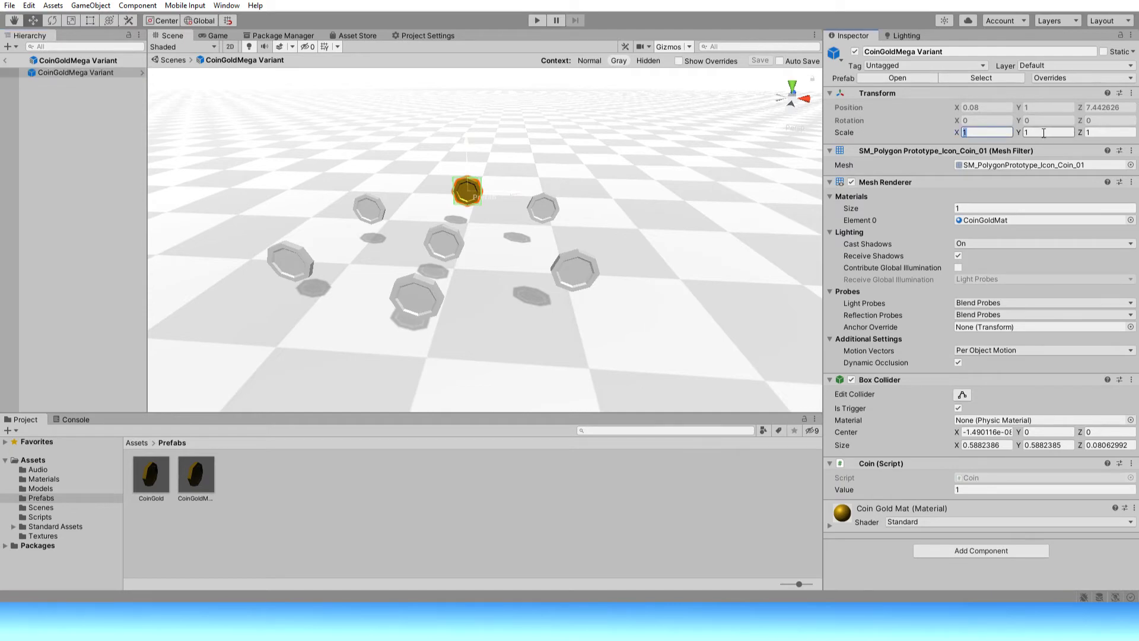
text(2)
key(Tab)
text(2)
key(Tab)
text(2)
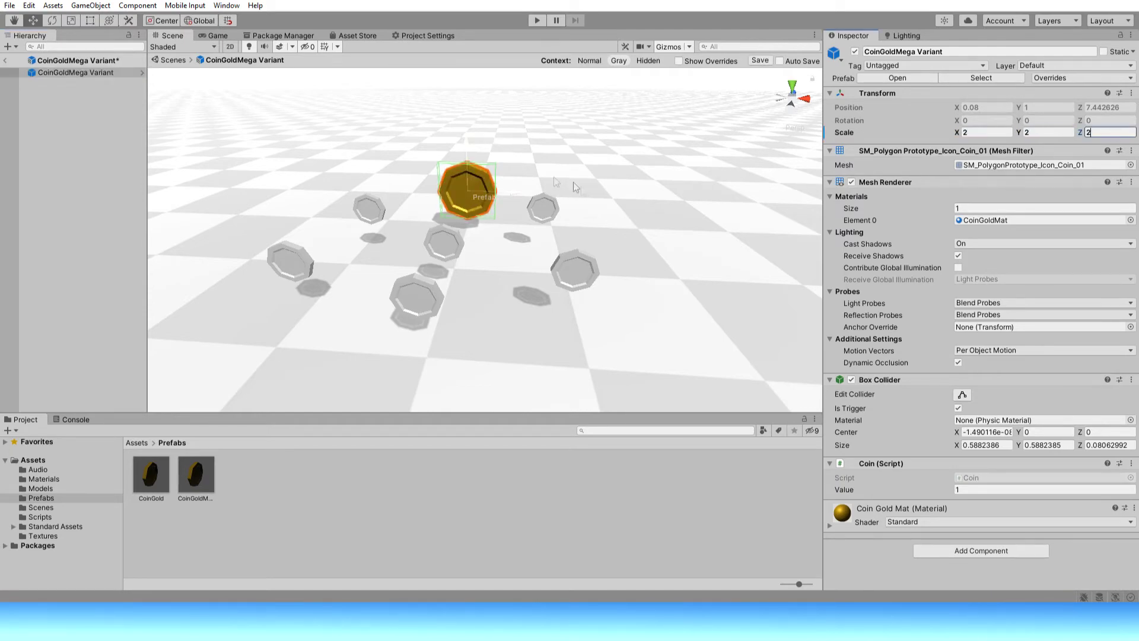
Save the enlarged variant prefab and return to SampleScene.
mouse_move(380, 249)
alt+mouse_down()
mouse_move(260, 298)
mouse_move(12, 77)
alt+mouse_up()
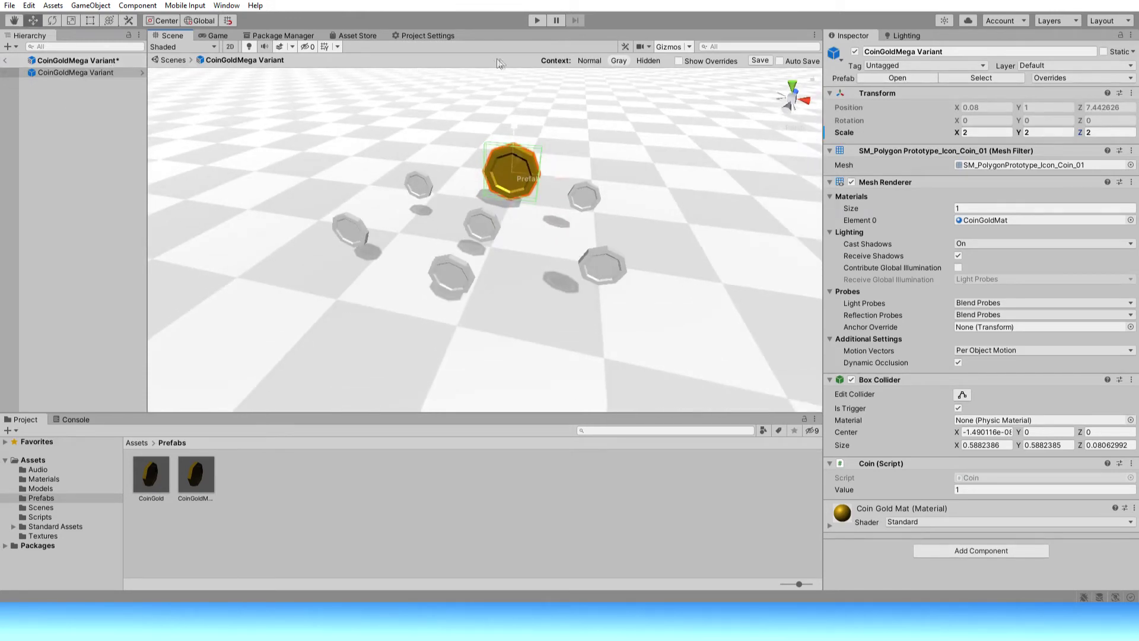
click(759, 60)
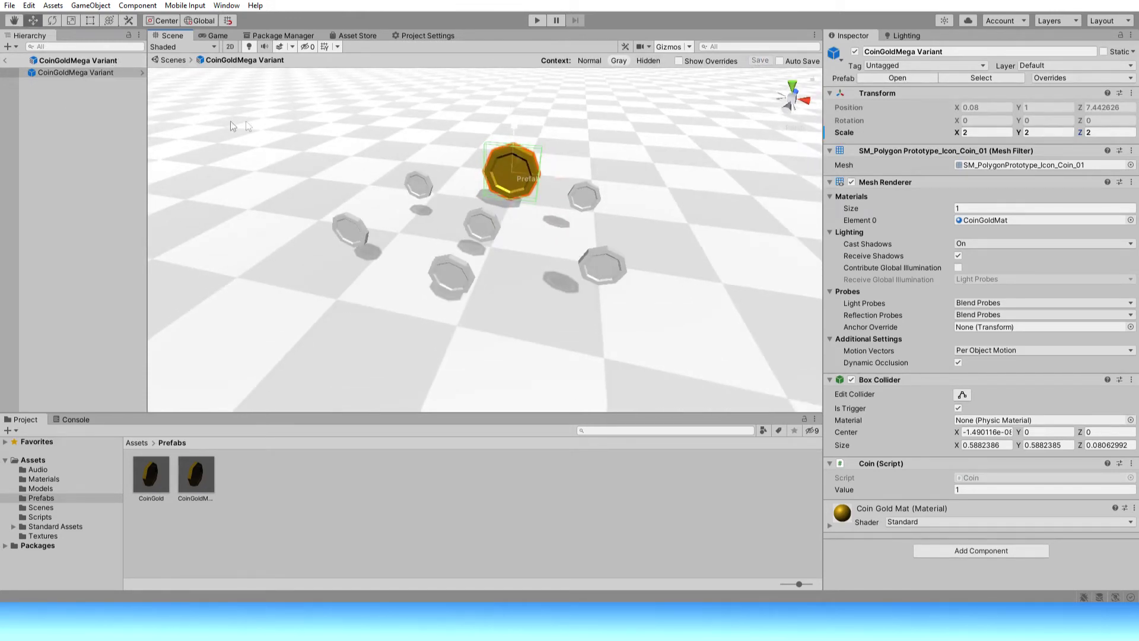
click(5, 60)
scroll(403, 181, up, 3)
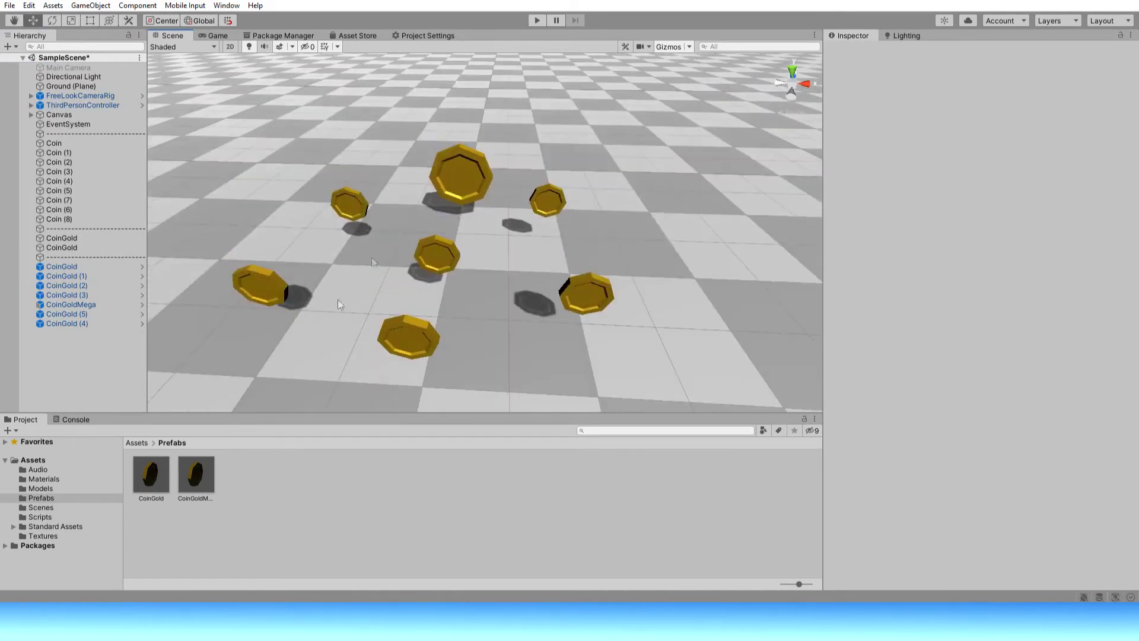
Place two CoinGoldMega Variant coins in the scene and set both to Position Y 1.
drag(196, 475, 393, 187)
drag(196, 474, 530, 190)
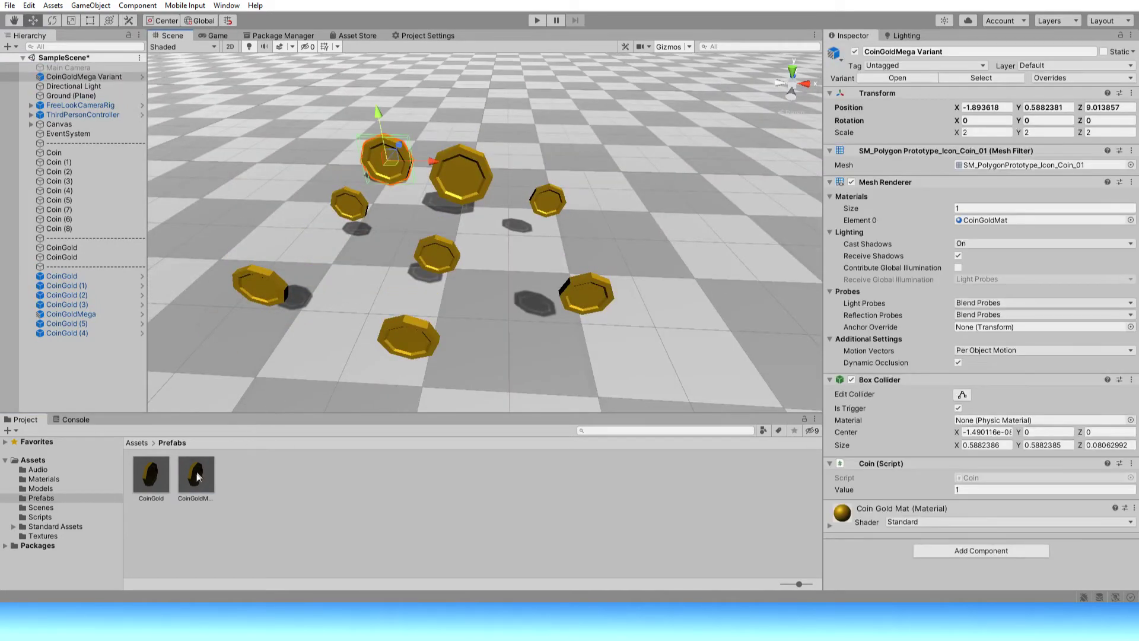
click(384, 160)
shift+click(537, 169)
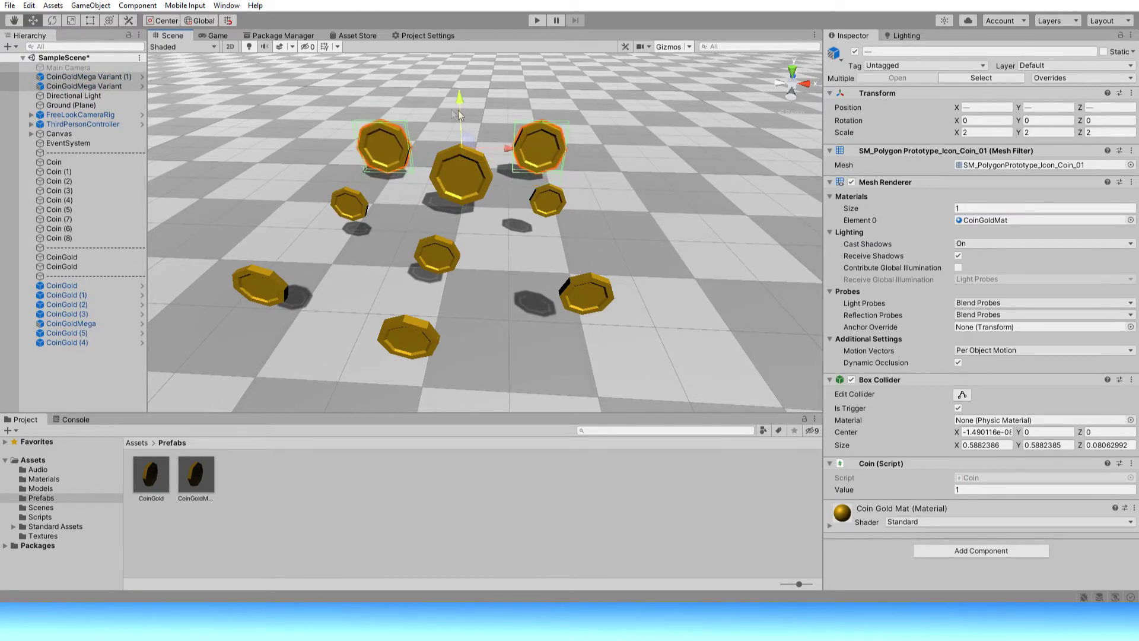
click(1048, 106)
text(1)
Move both CoinGoldMega Variant entries below CoinGoldMega in the Hierarchy.
click(85, 86)
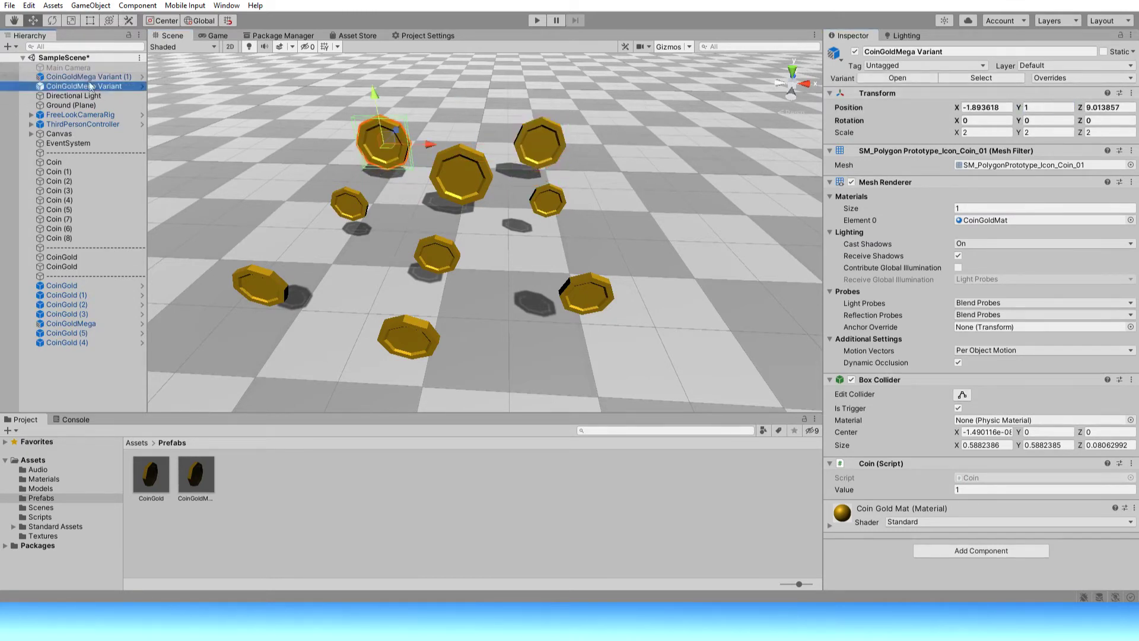
shift+click(84, 77)
drag(85, 82, 92, 330)
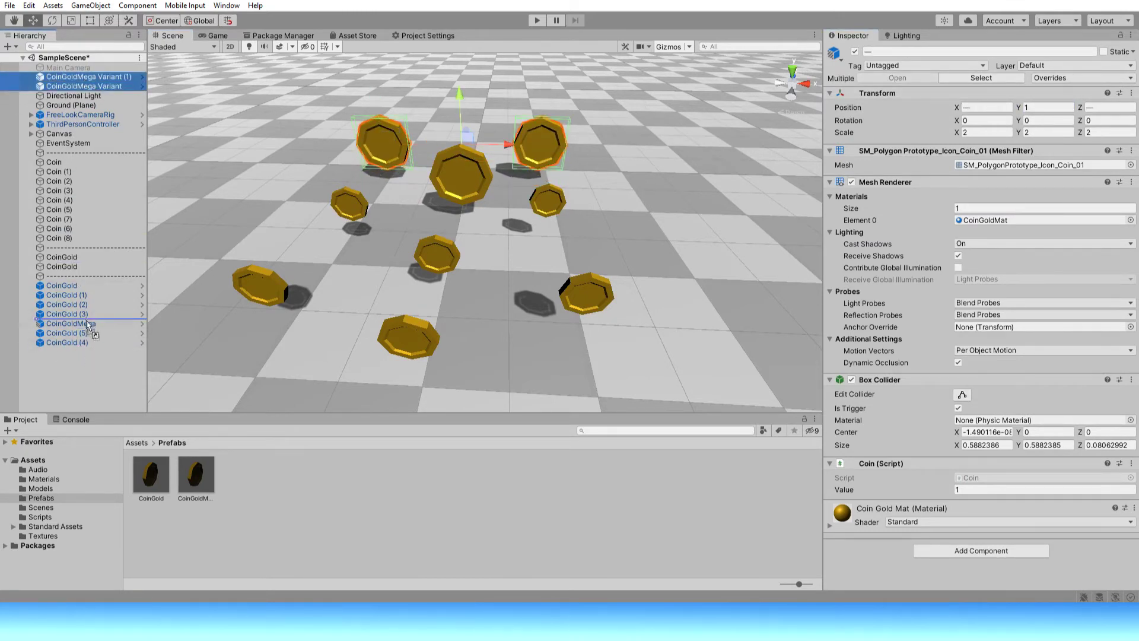
click(90, 389)
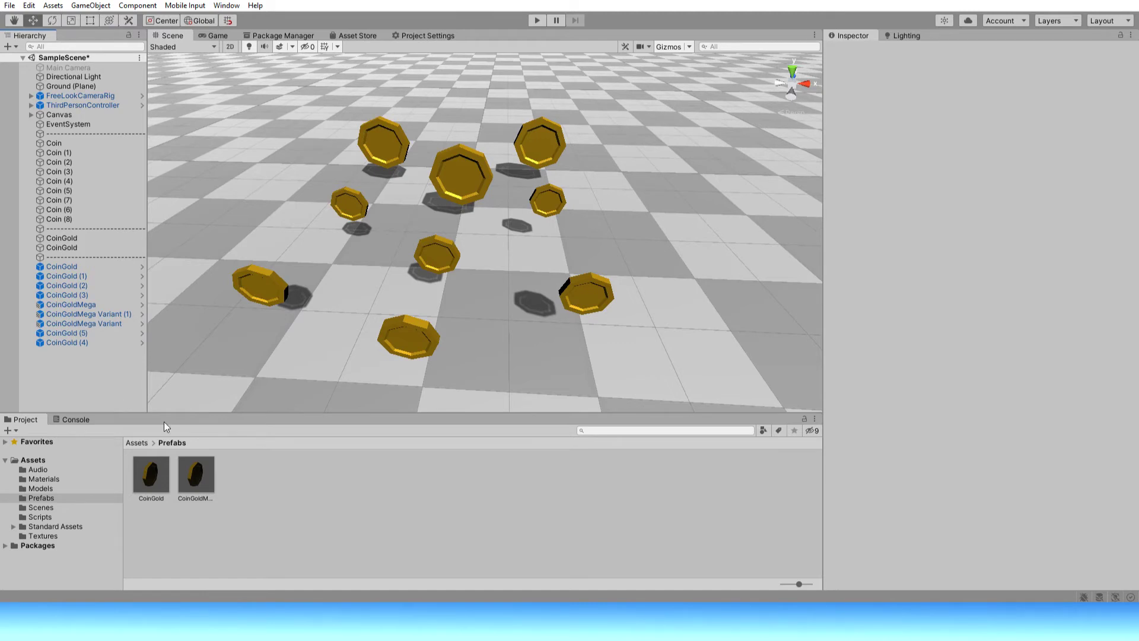
Set the CoinGoldMega Variant's Coin script Value to 5 and save the prefab.
double_click(202, 466)
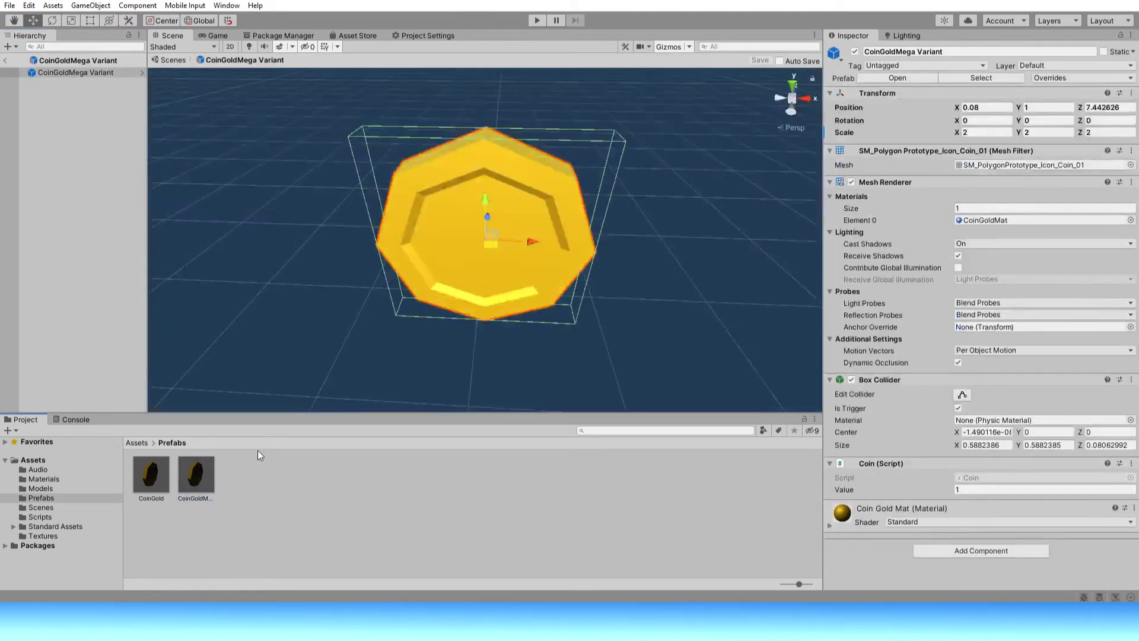
click(960, 490)
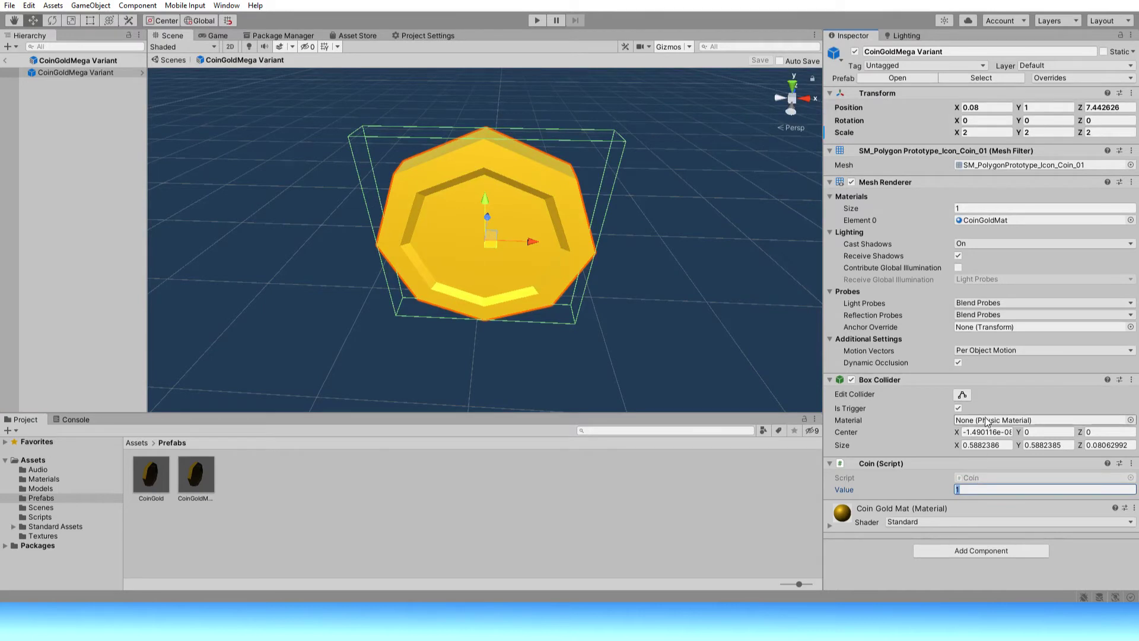
text(5)
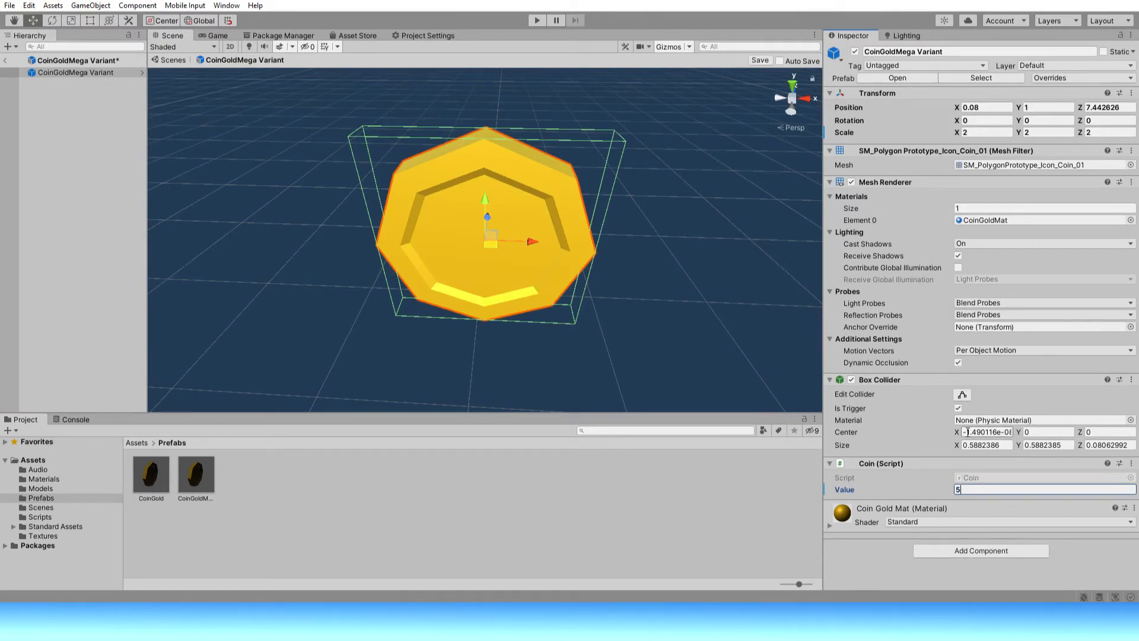
key(ctrl+s)
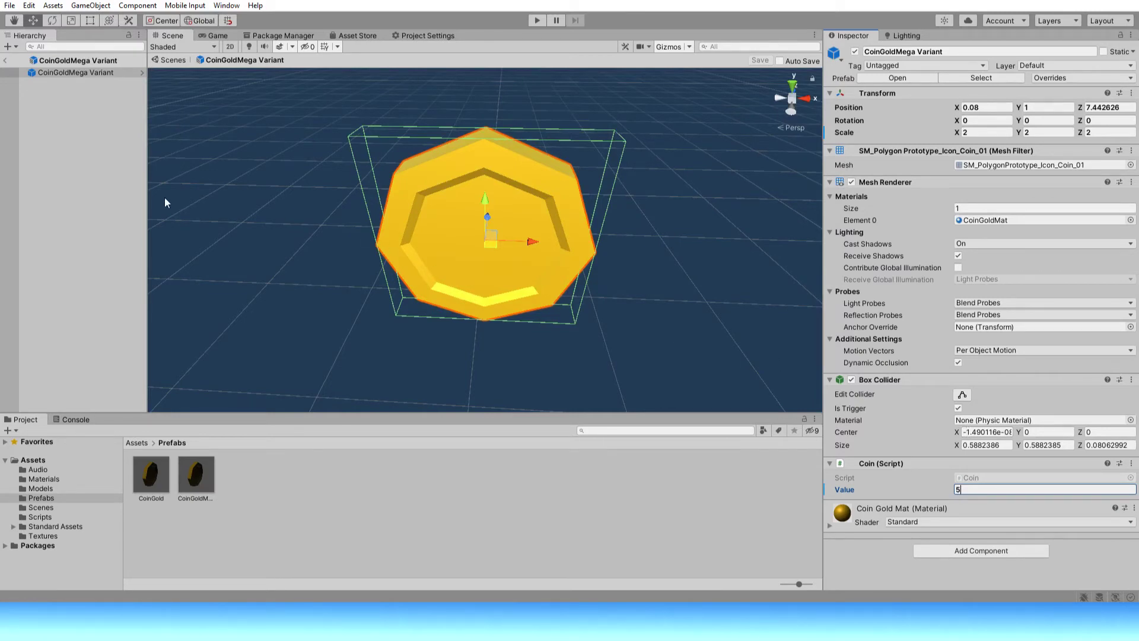
Return to SampleScene and inspect each CoinGoldMega coin to verify its value.
click(5, 60)
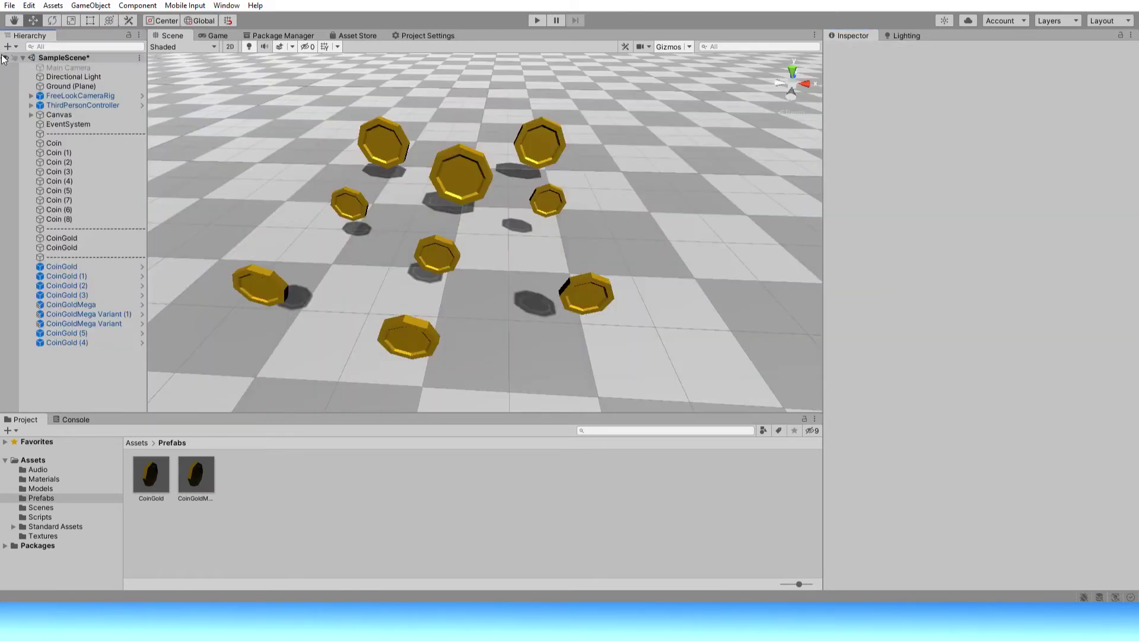
click(85, 323)
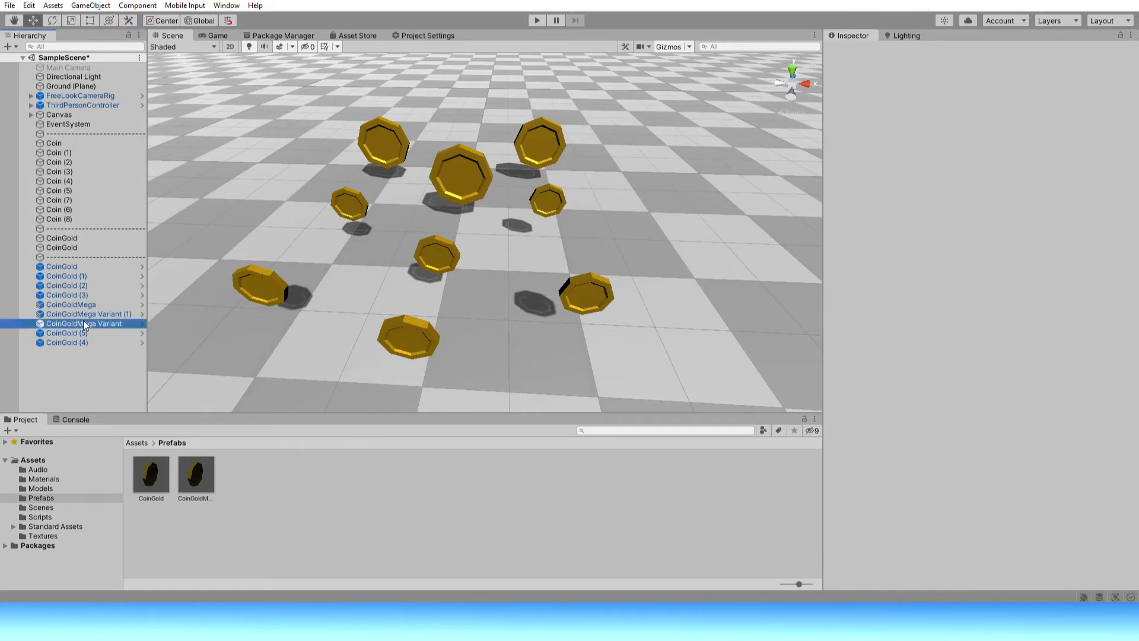
click(83, 314)
click(81, 306)
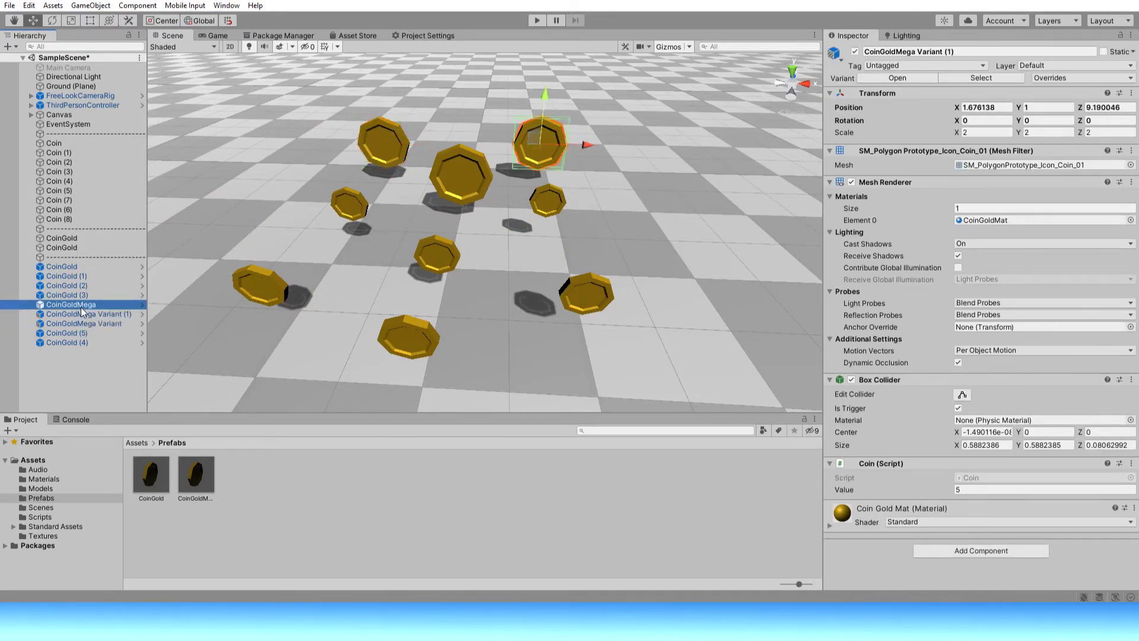
click(82, 379)
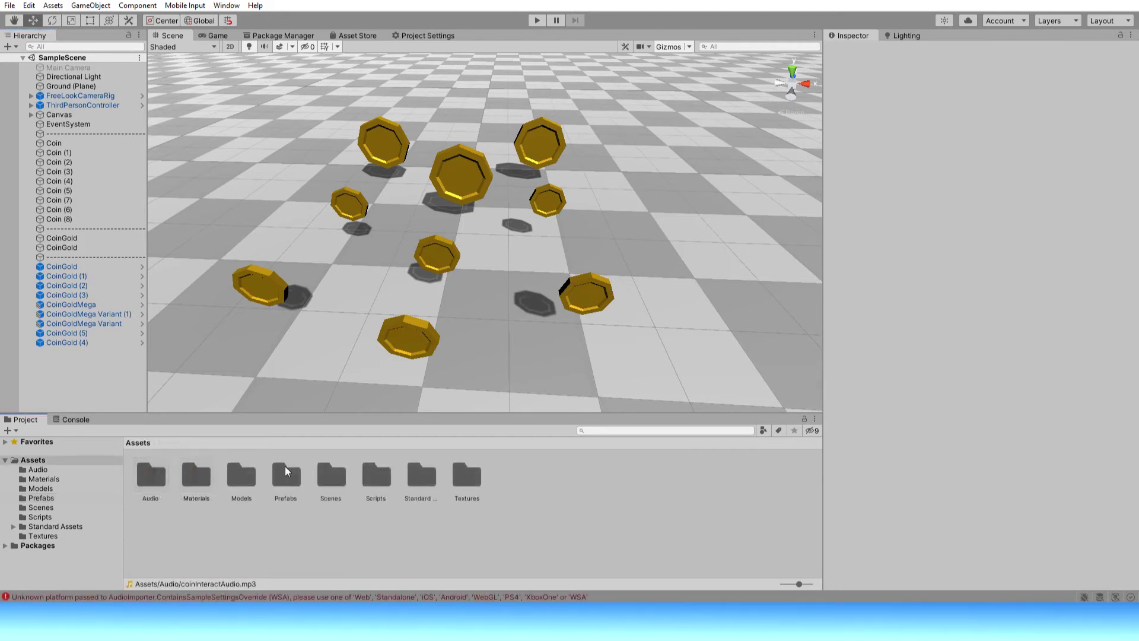
Open the CoinGold prefab from Prefabs and add an Audio Source component via an 'audios' search.
double_click(285, 467)
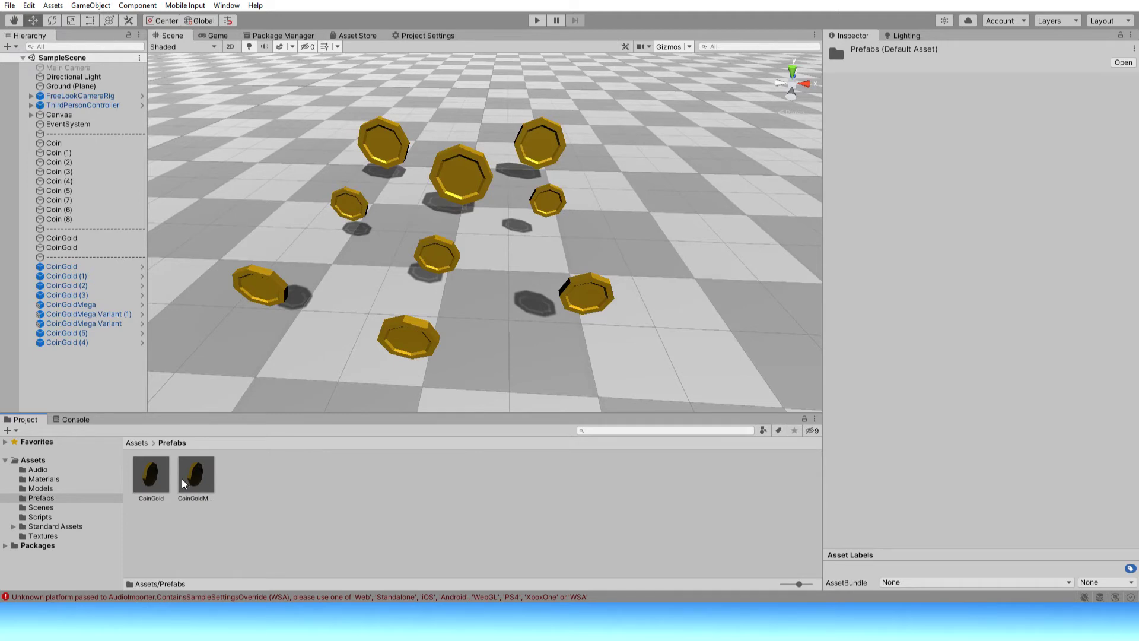
double_click(157, 478)
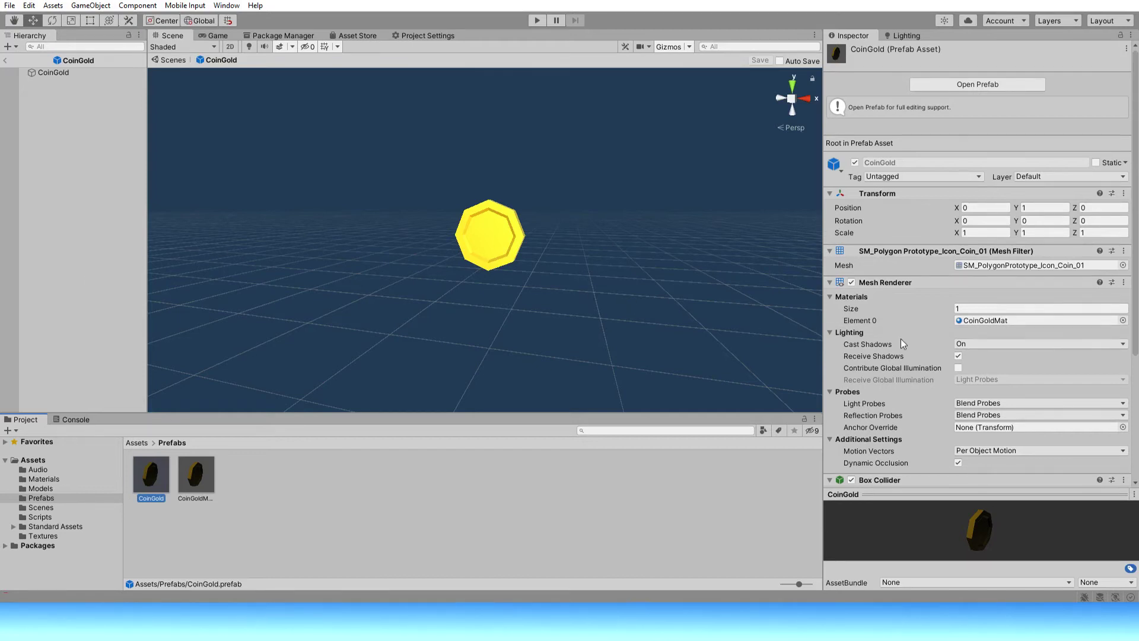
scroll(902, 341, down, 5)
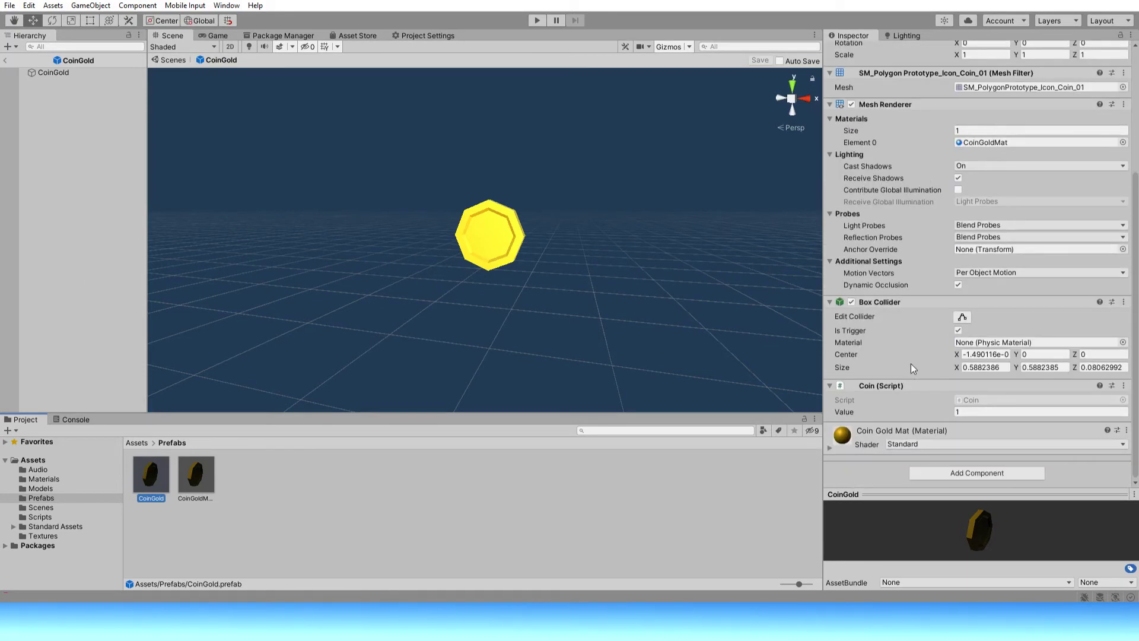
click(928, 473)
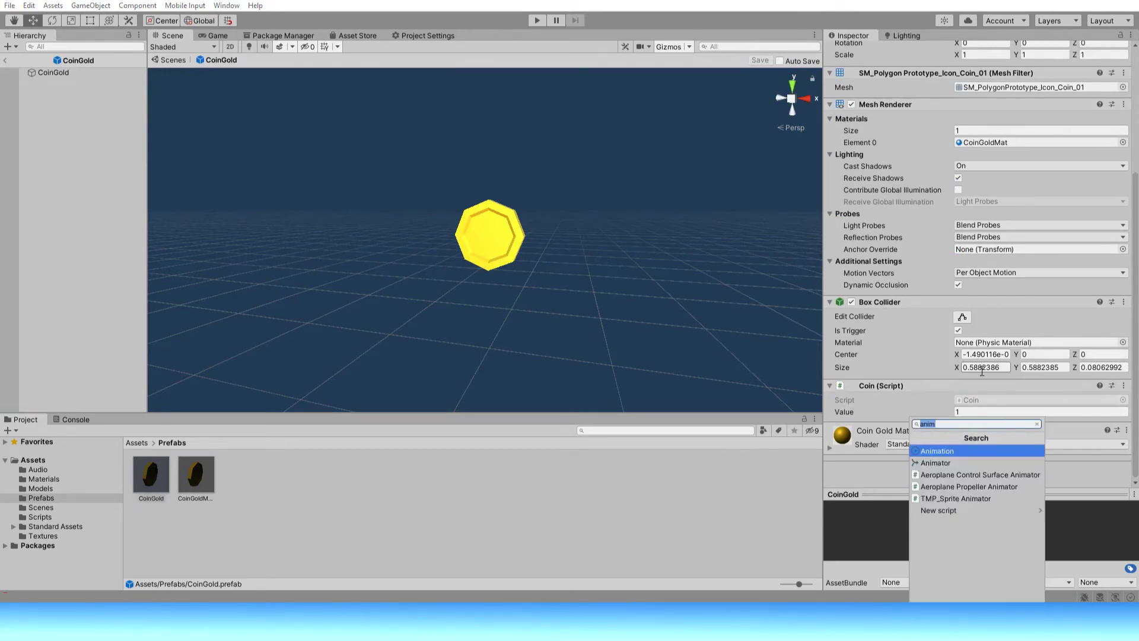
text(aud)
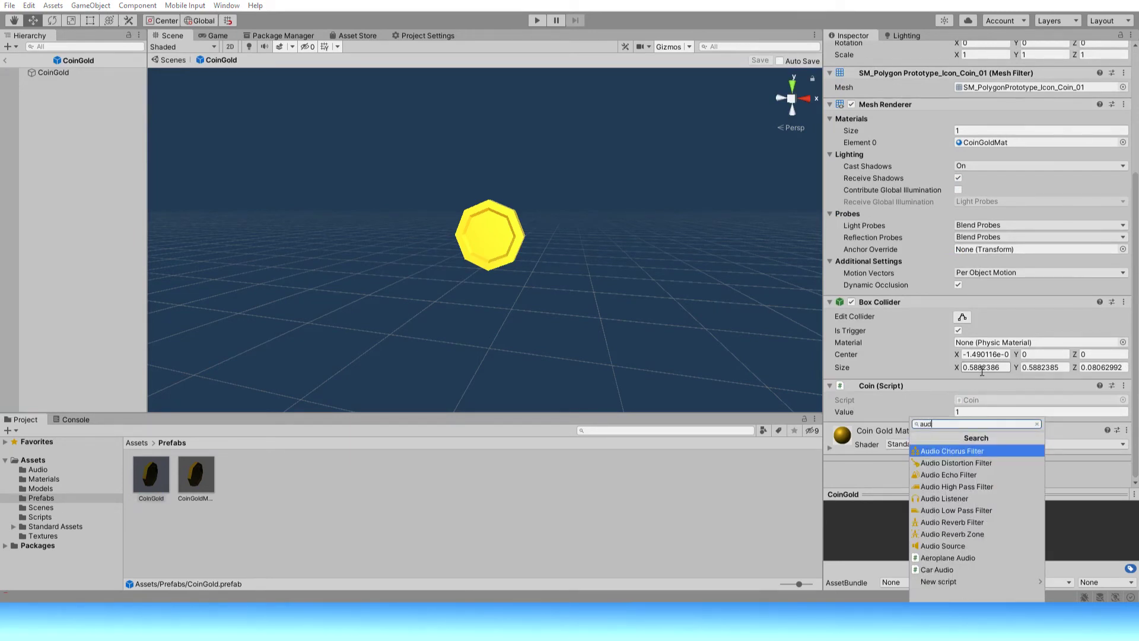
text(ios)
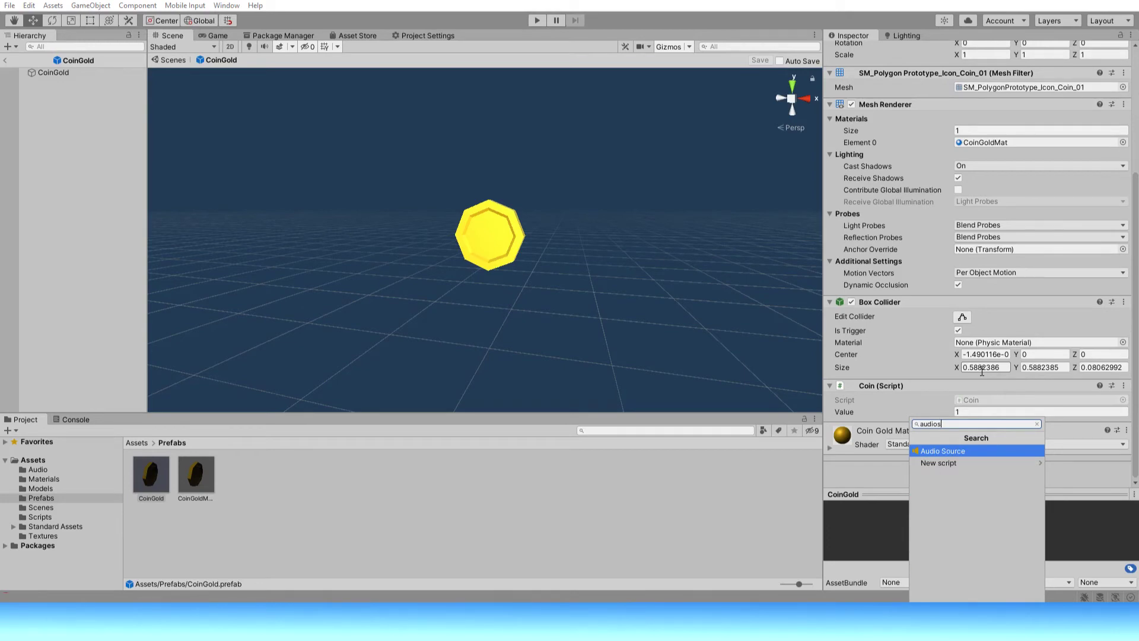
key(Return)
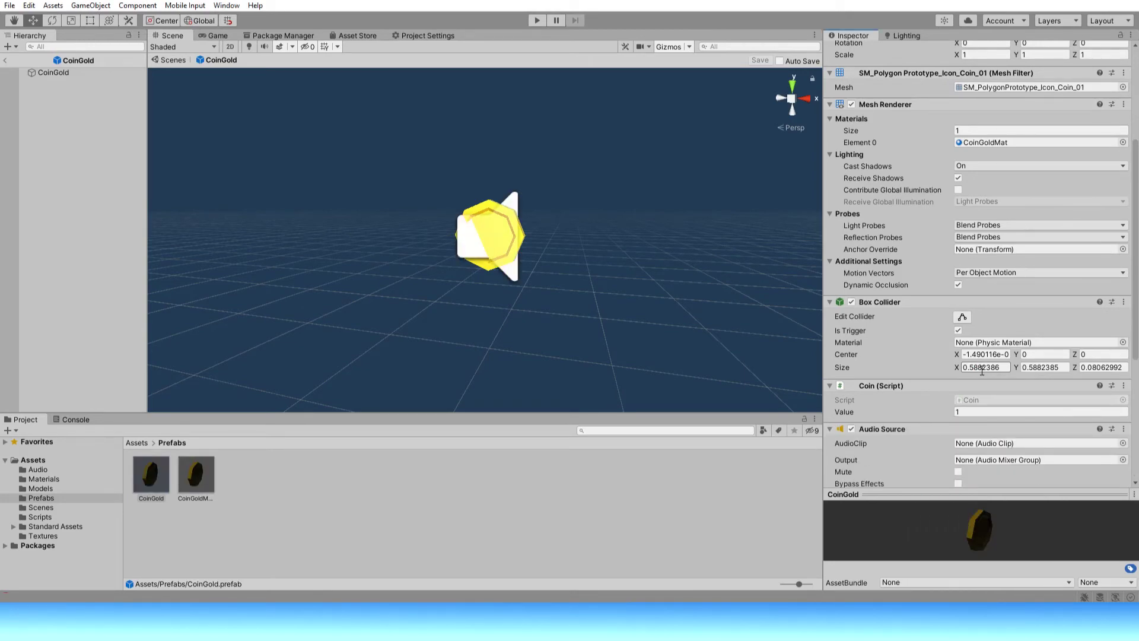
scroll(982, 370, down, 3)
scroll(970, 366, down, 3)
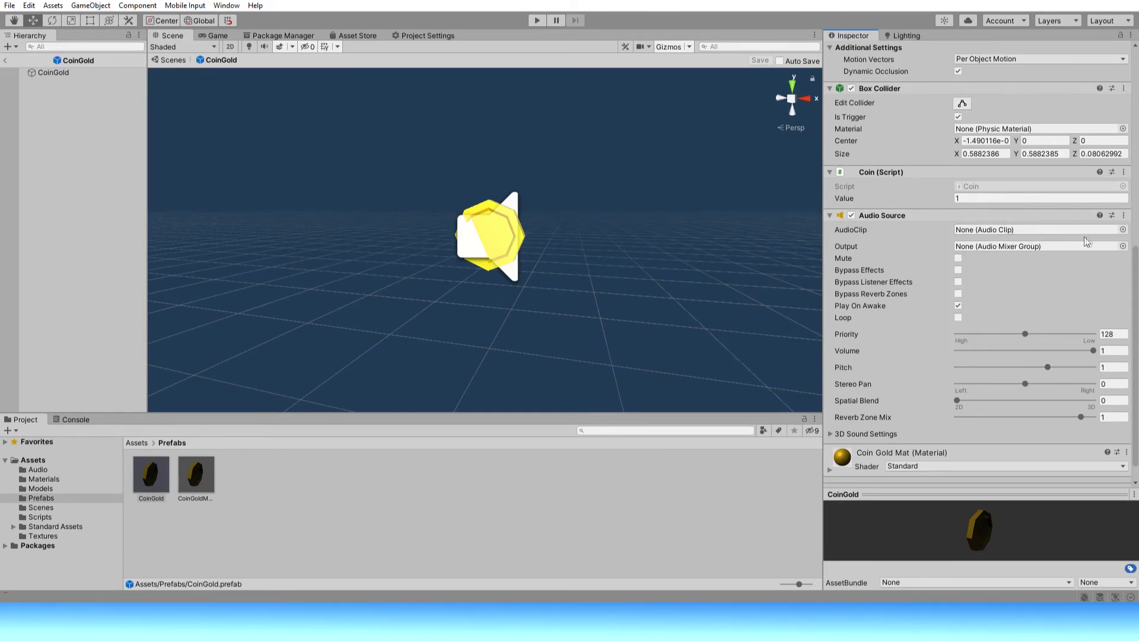
Assign the coinInteractAudio clip, turn off Play On Awake, and return to SampleScene.
click(1123, 230)
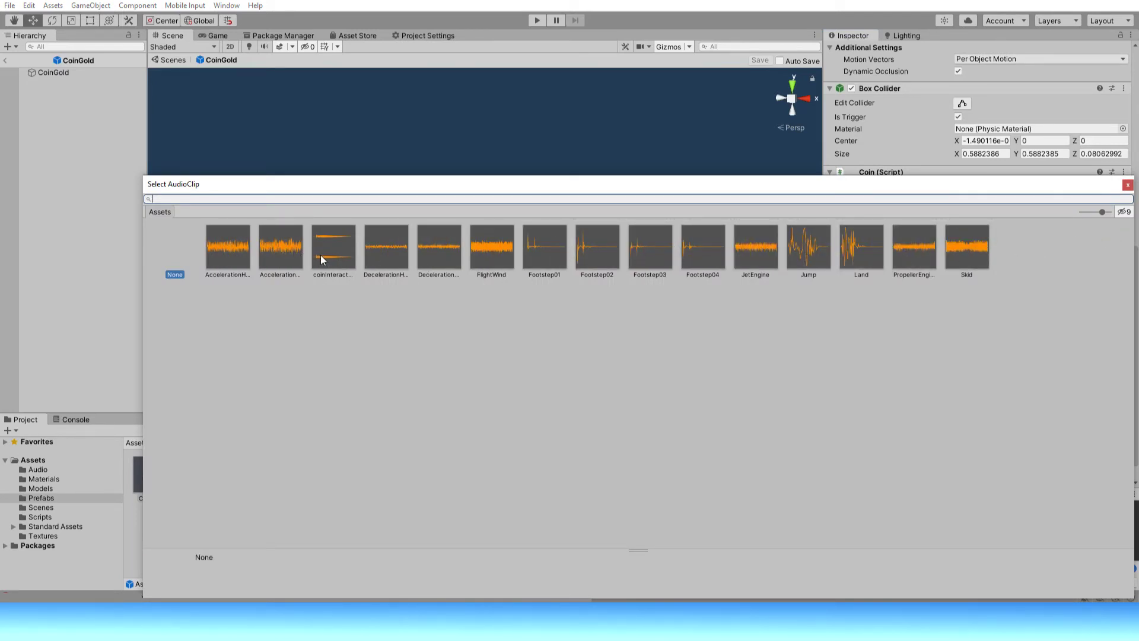
mouse_move(322, 254)
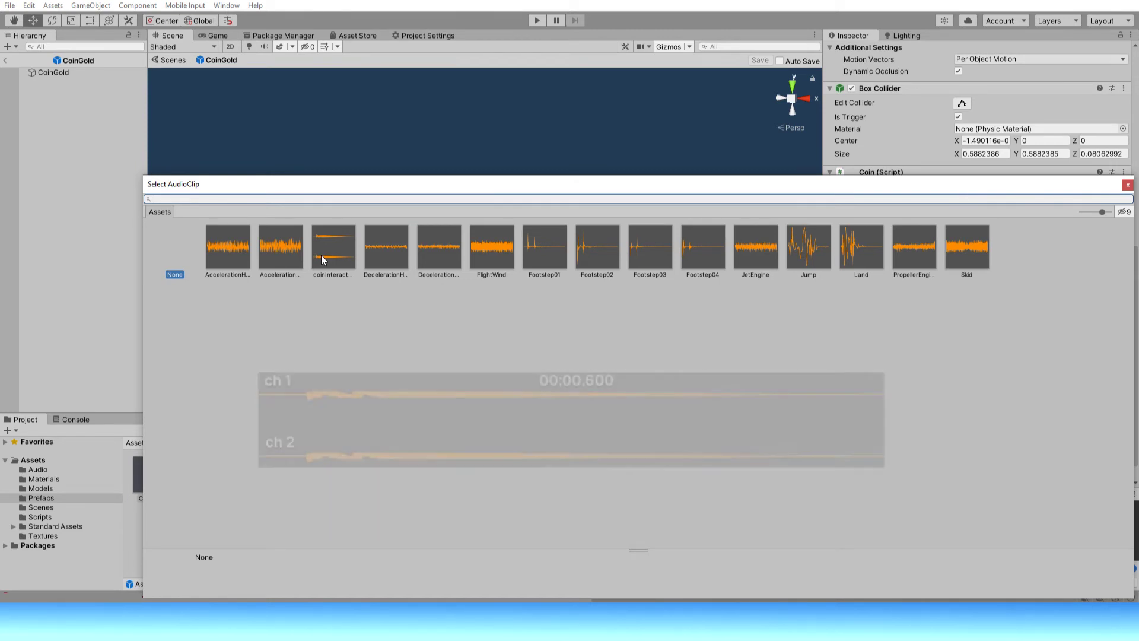
click(322, 255)
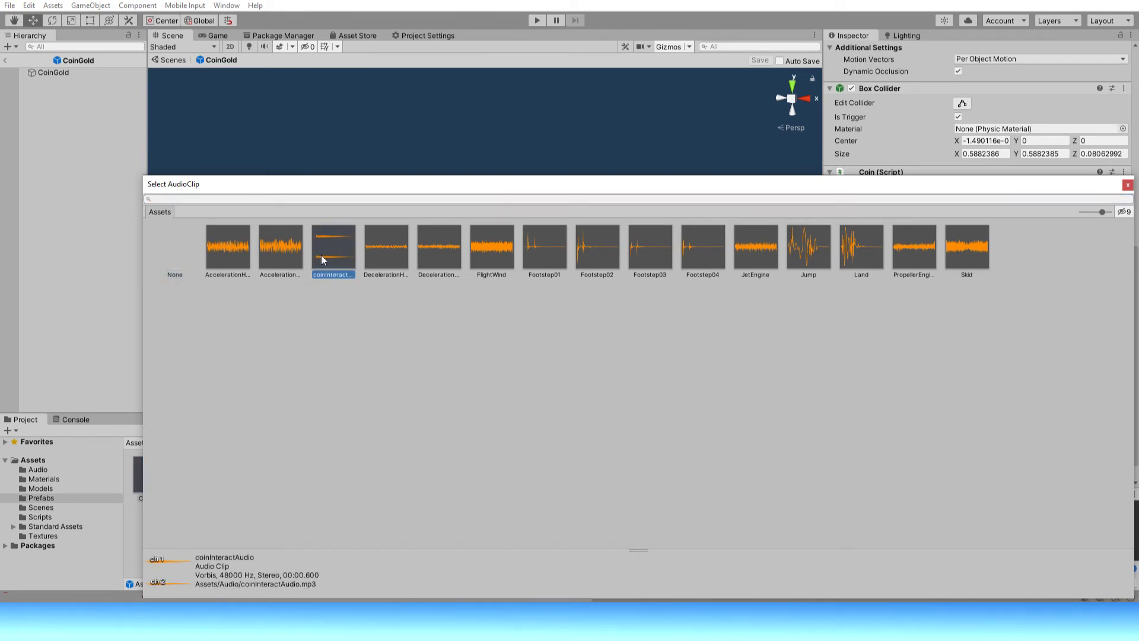
double_click(322, 255)
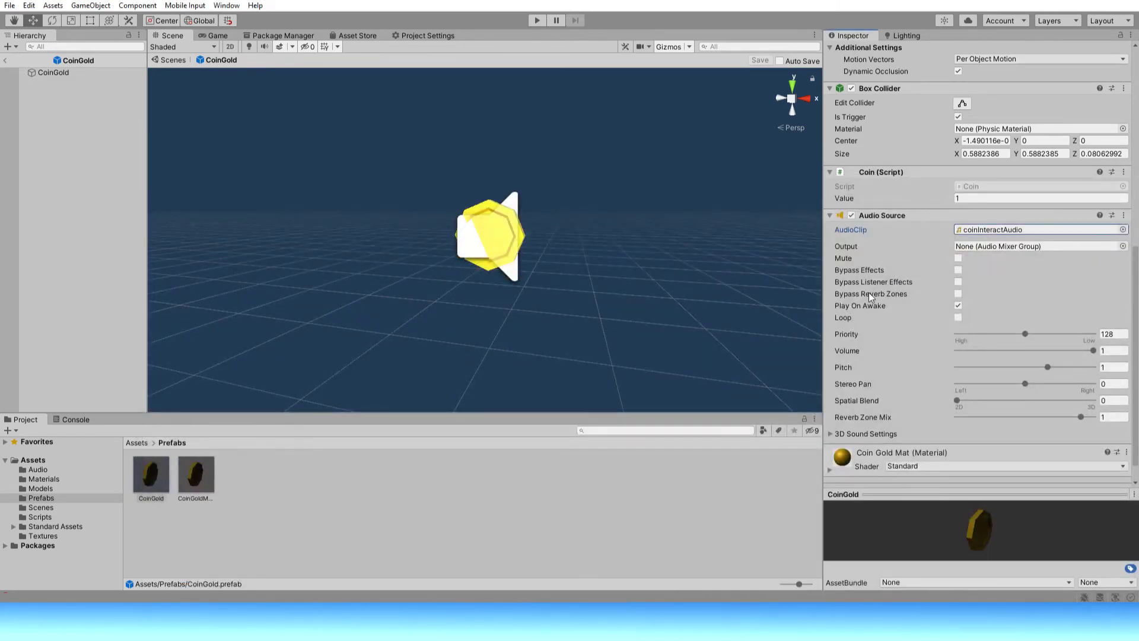
click(959, 307)
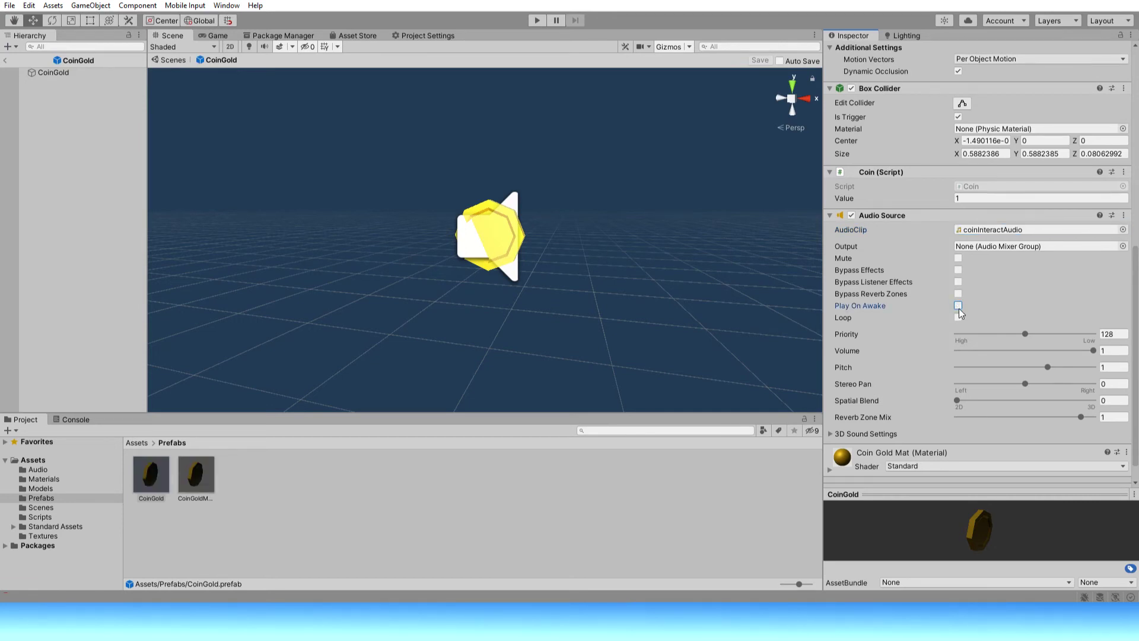
click(4, 59)
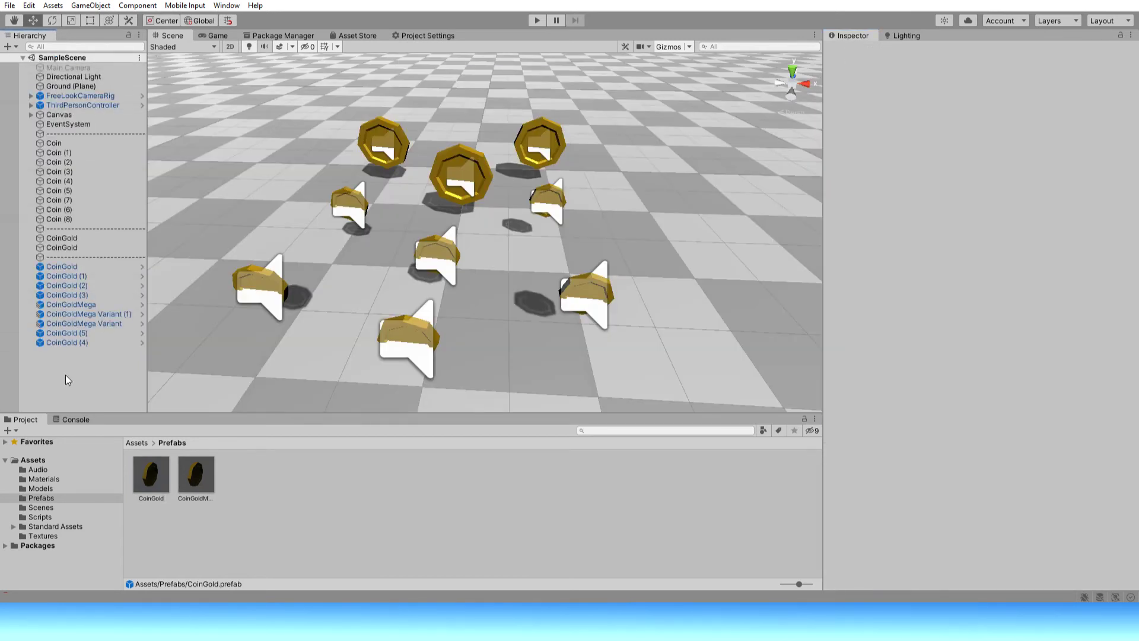
Open Coin.cs from the Assets/Scripts folder in the code editor.
click(138, 443)
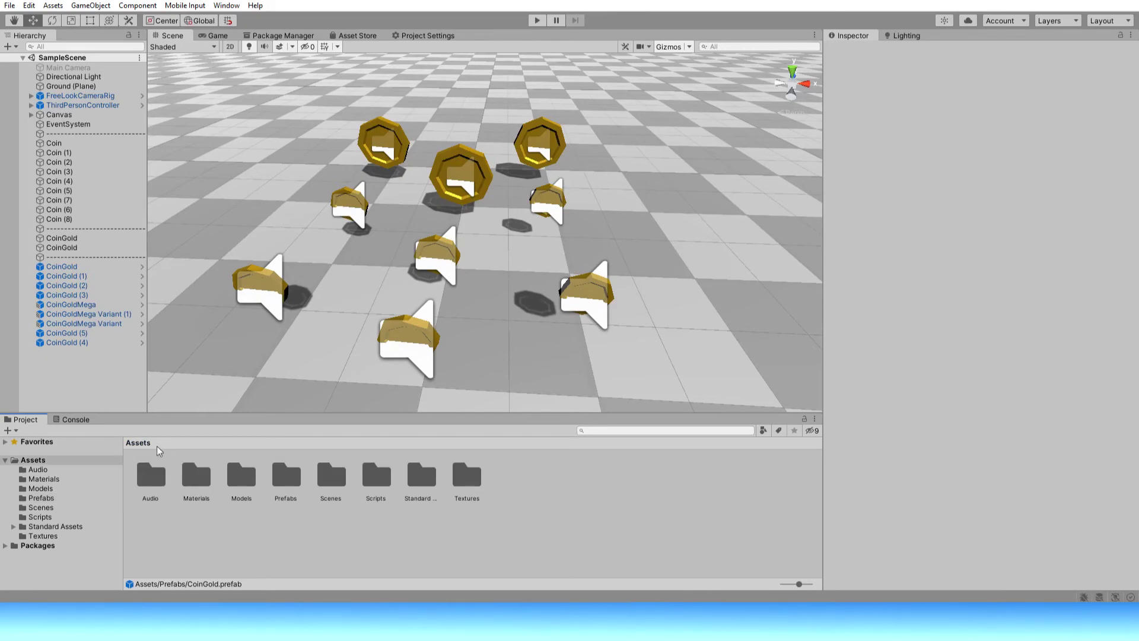
double_click(380, 488)
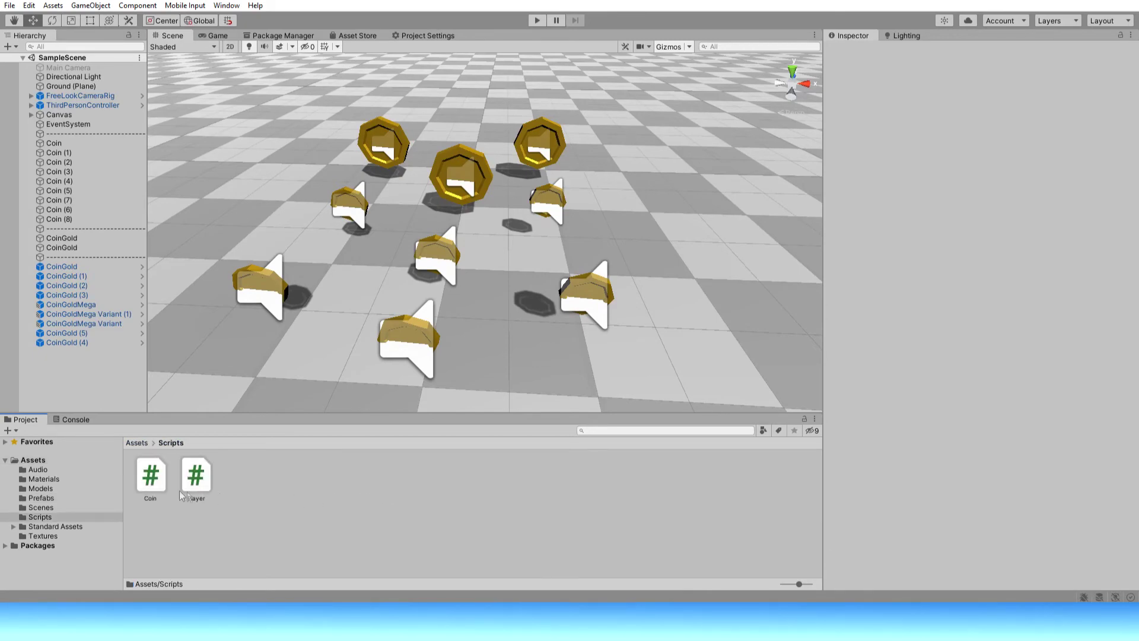
double_click(155, 487)
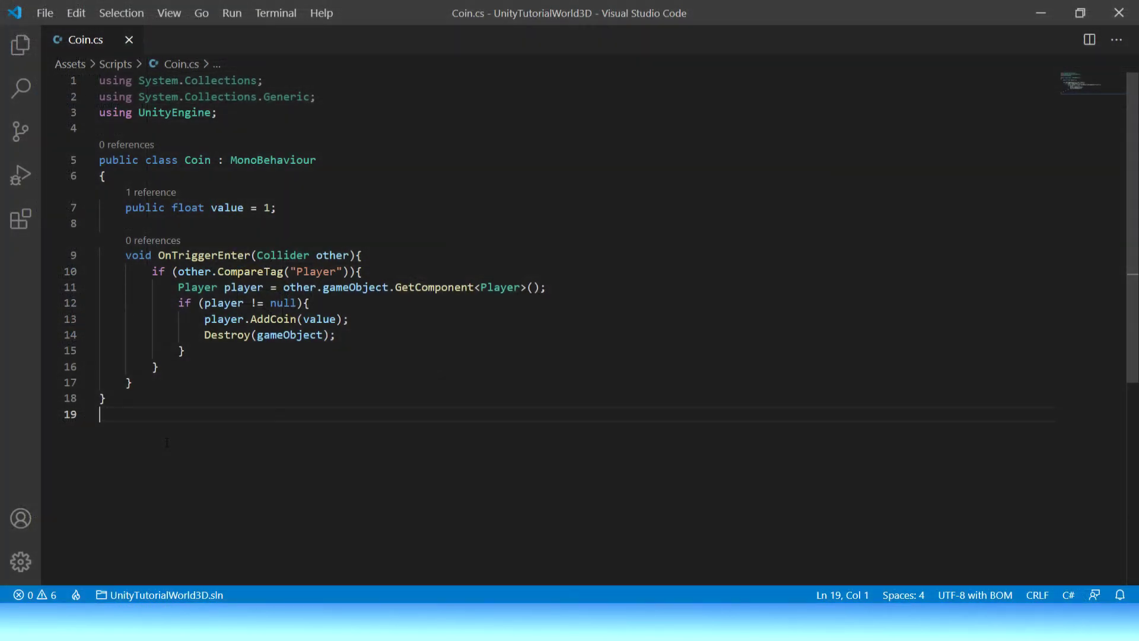
Before the Destroy call, declare AudioSource audioSource = GetComponent<AudioSource>(); and save.
click(351, 325)
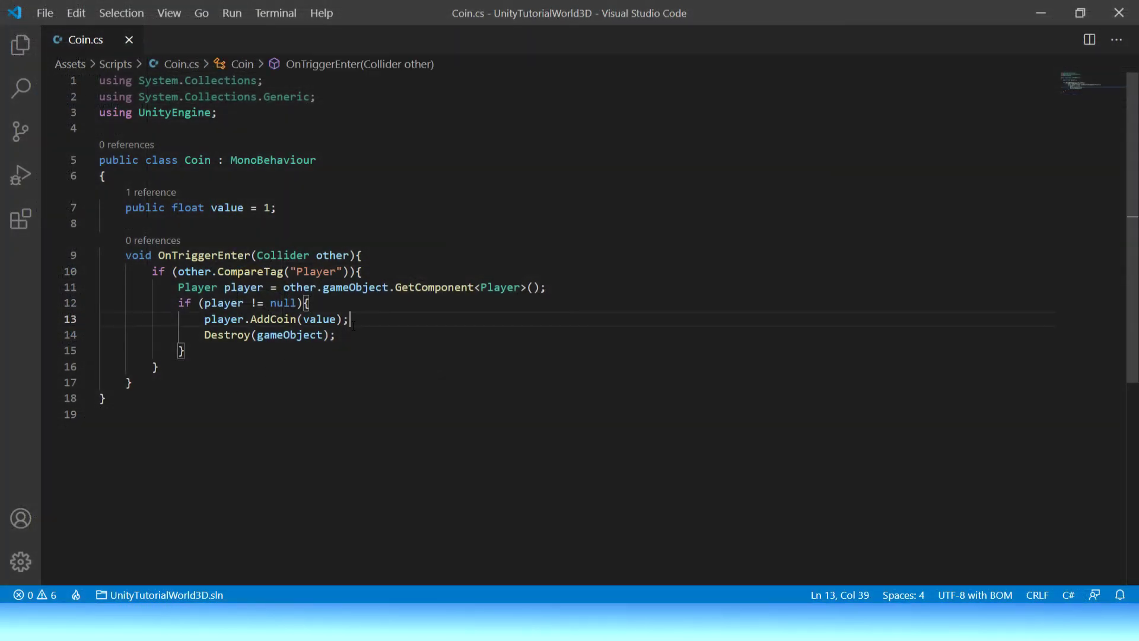
key(Return)
key(Return)
key(Return)
click(257, 355)
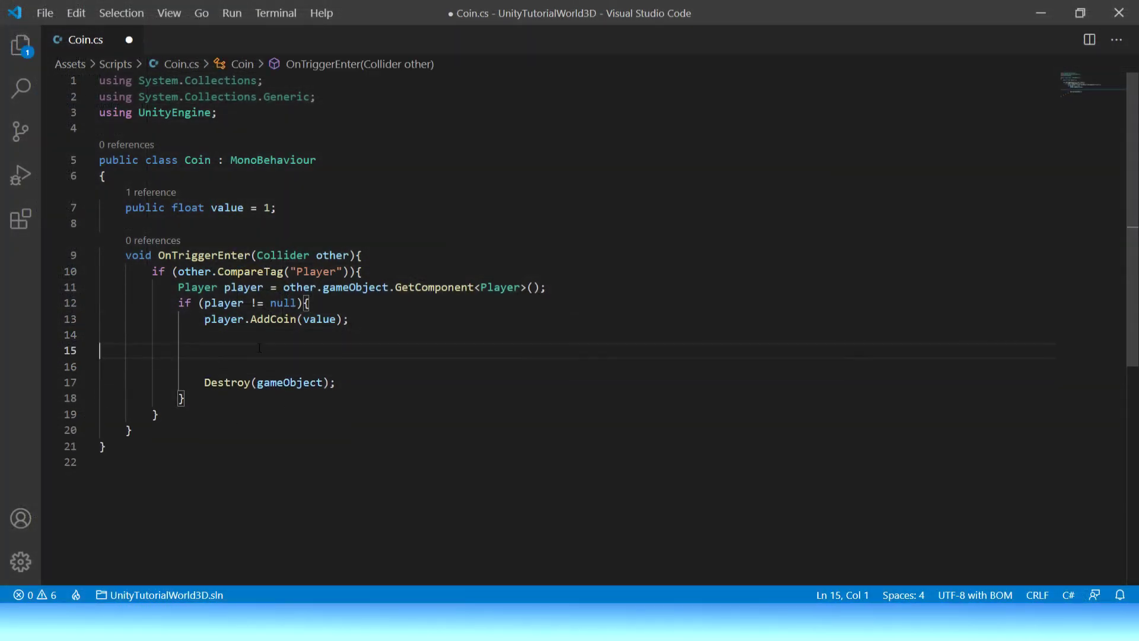
key(Tab)
key(Tab)
key(Tab)
key(Tab)
text(AudioS)
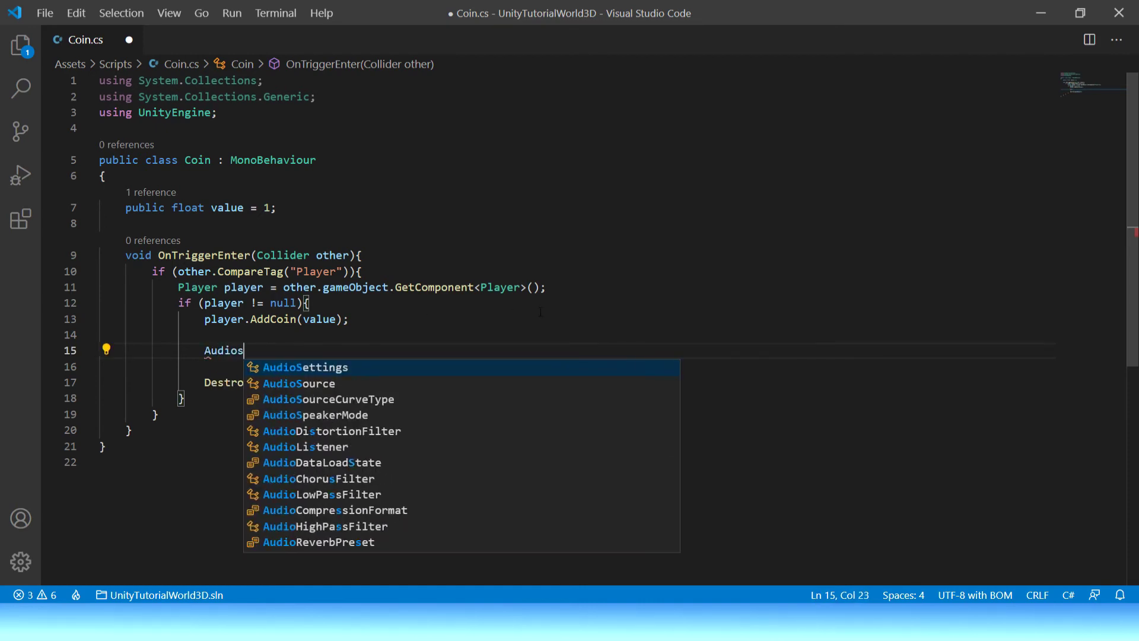
key(Down)
key(Return)
text(a)
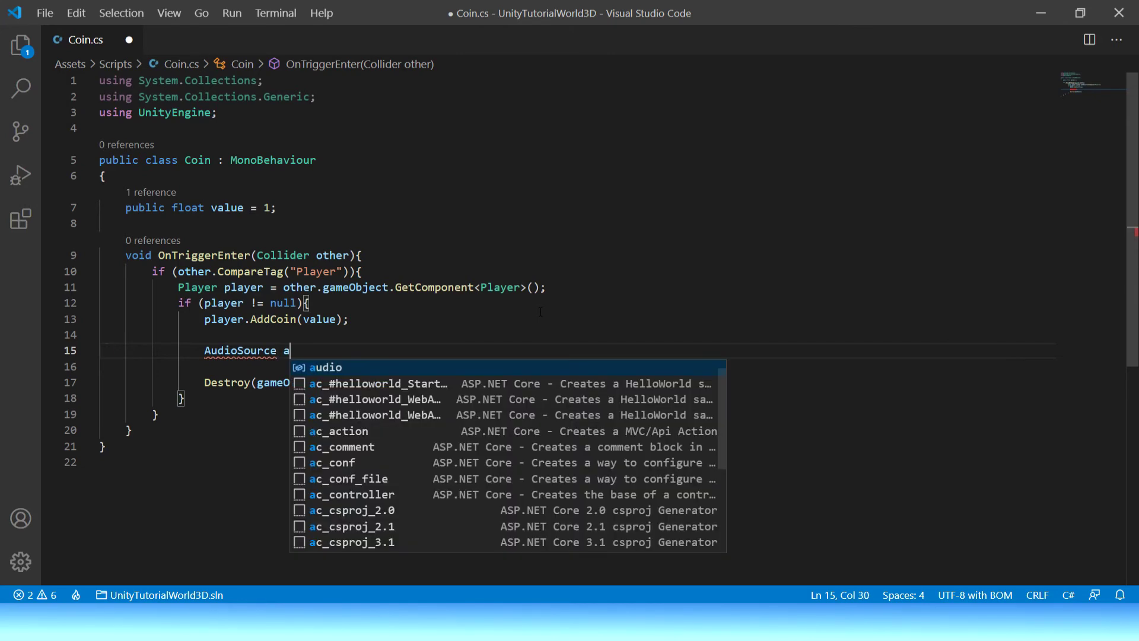
text(udios)
key(Return)
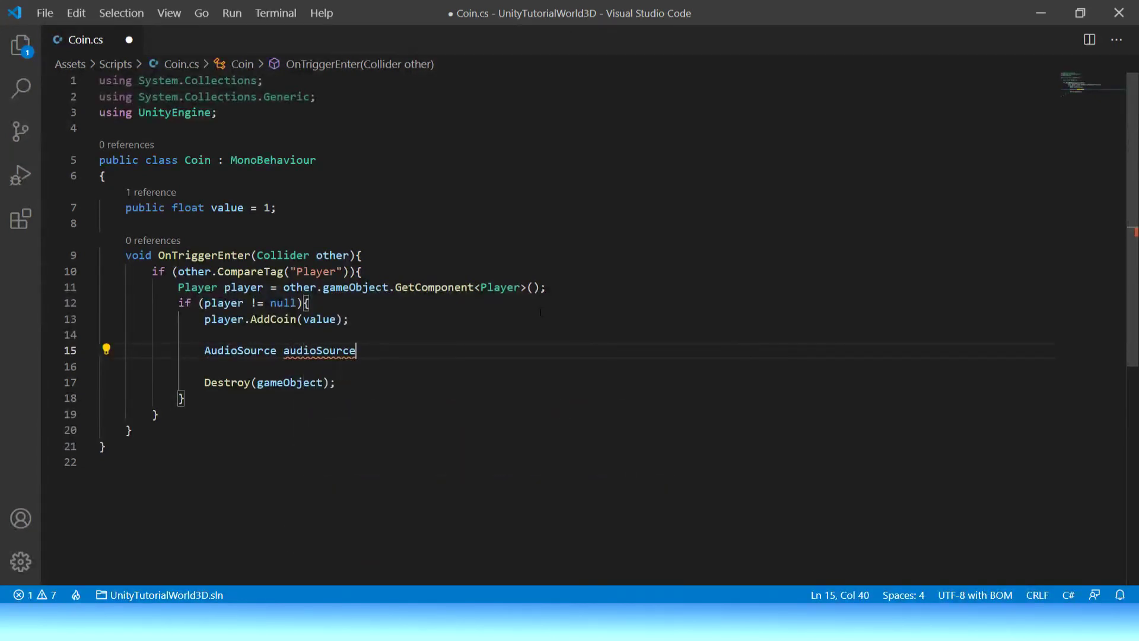
text( = G)
text(et)
key(Return)
text(<A)
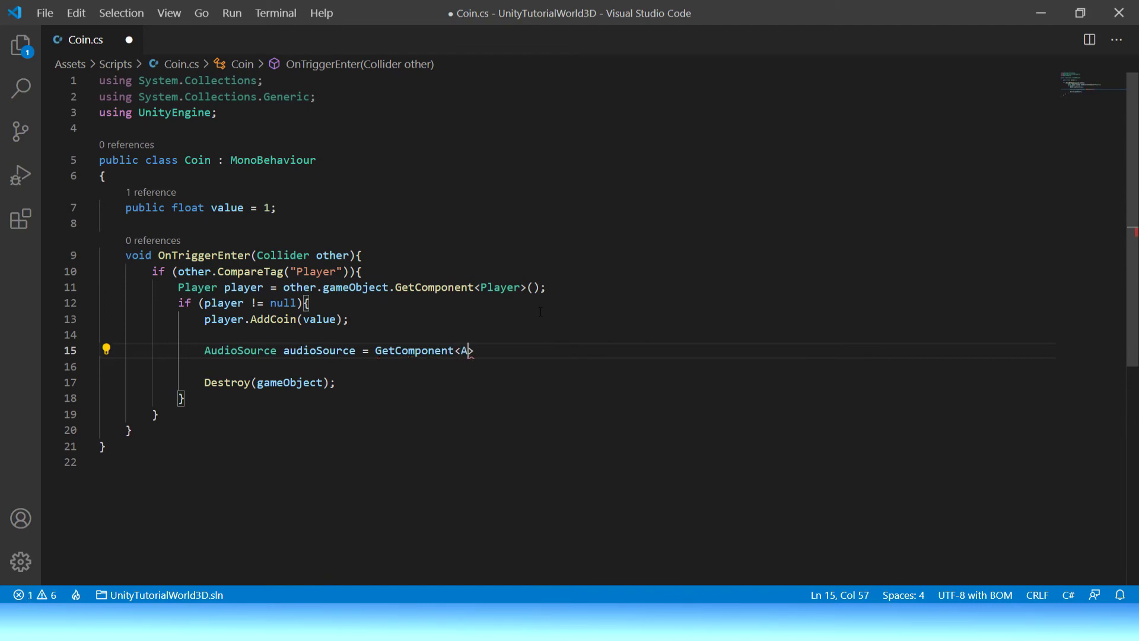
text(duios)
key(Return)
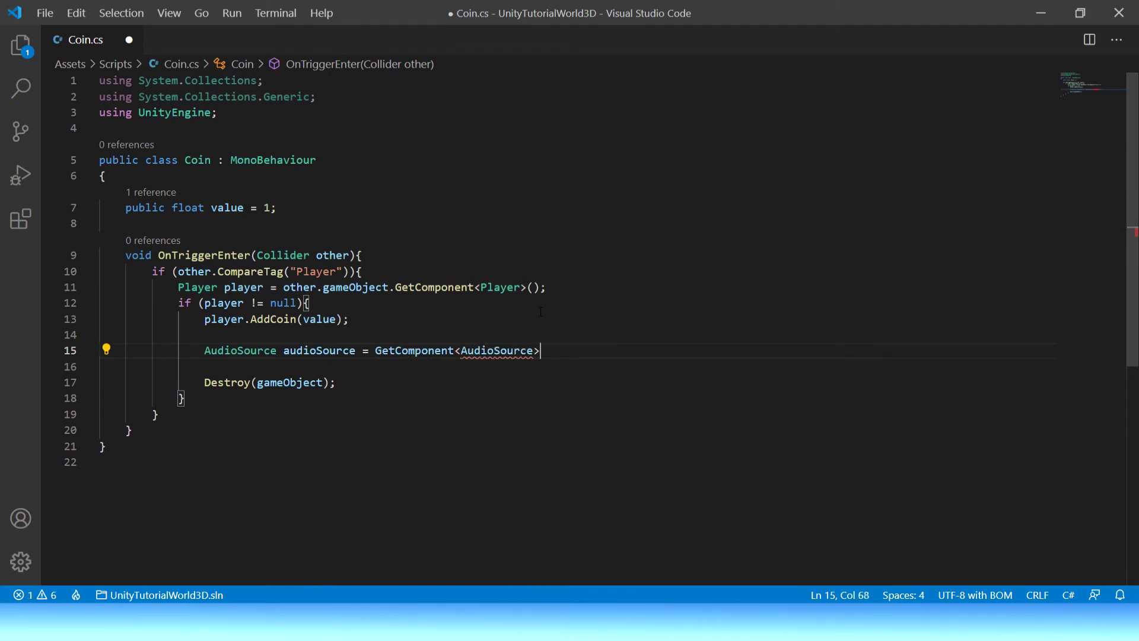
text(();)
key(ctrl+s)
Add if (audioSource != null) { audioSource.Play(); } below the declaration and save.
key(Return)
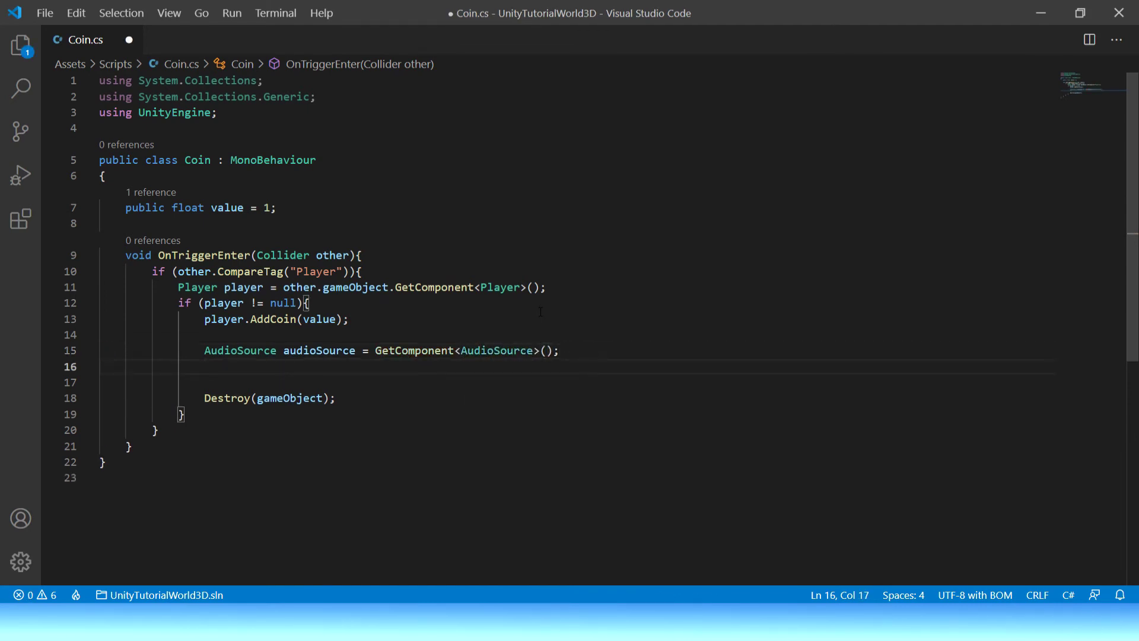
text(if (audi)
key(Return)
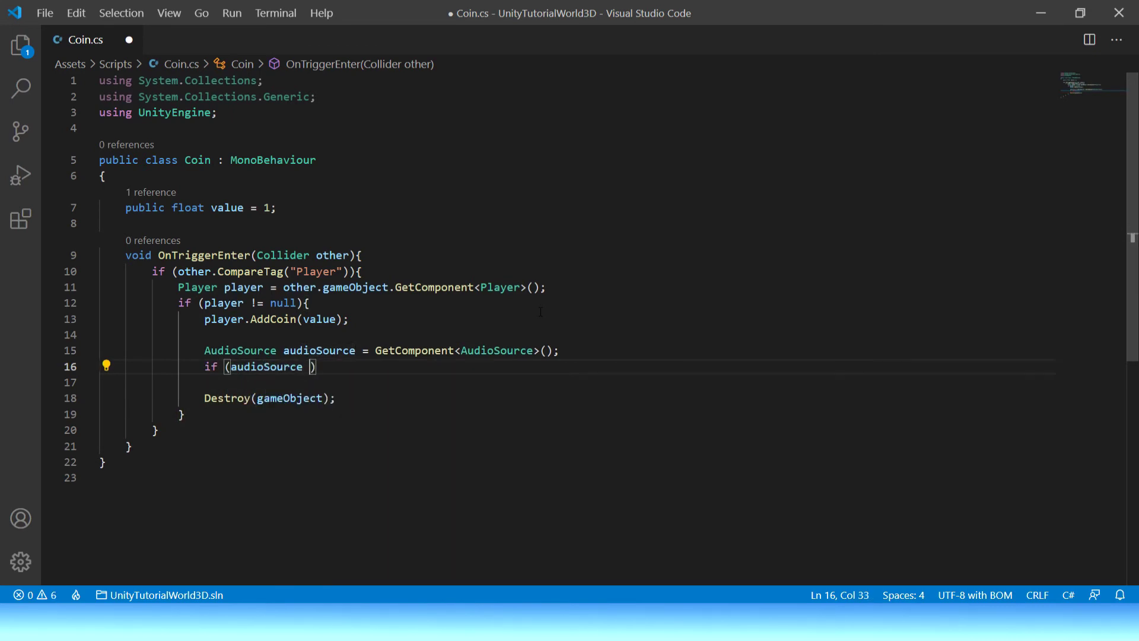
text(!= null))
text({)
key(Return)
text(audi)
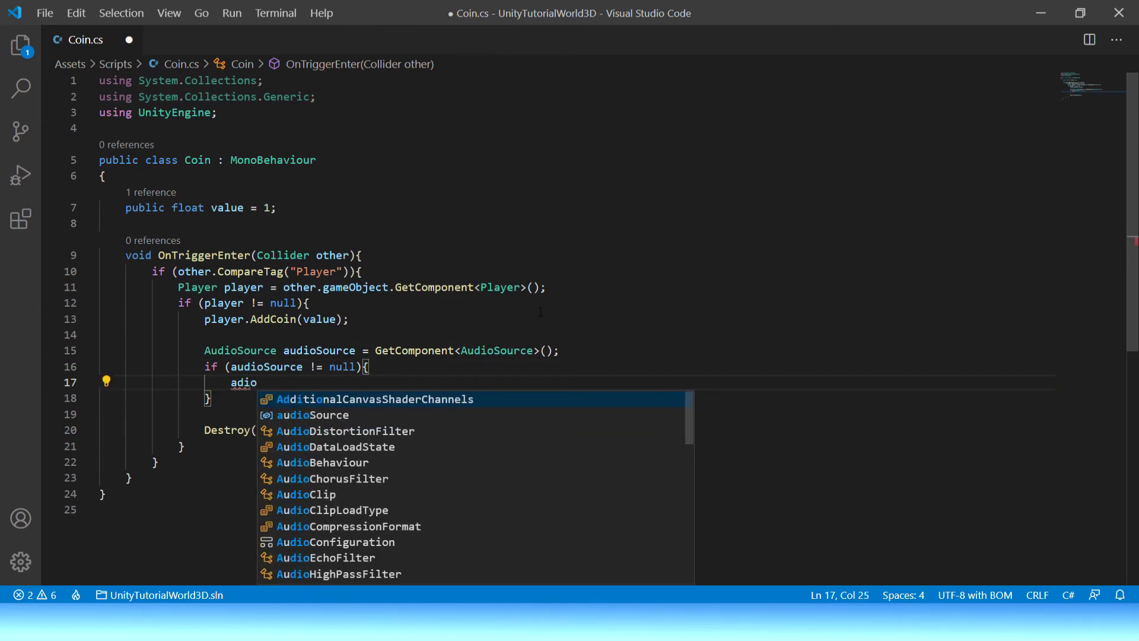
text(o)
key(Return)
text(.Pla)
key(Return)
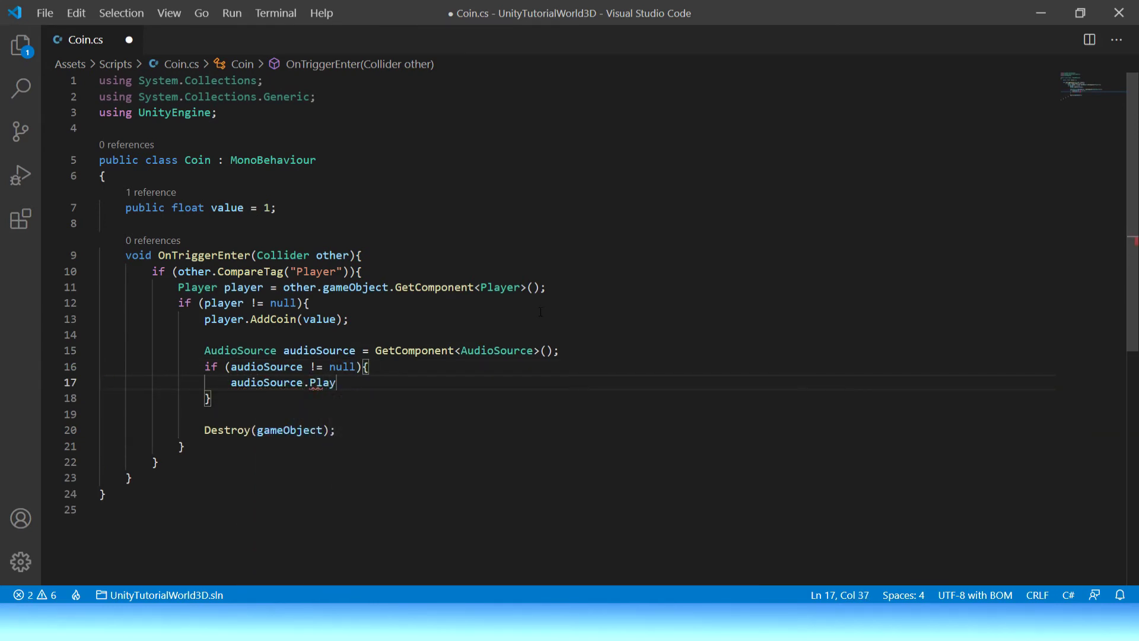
text(();)
key(ctrl+s)
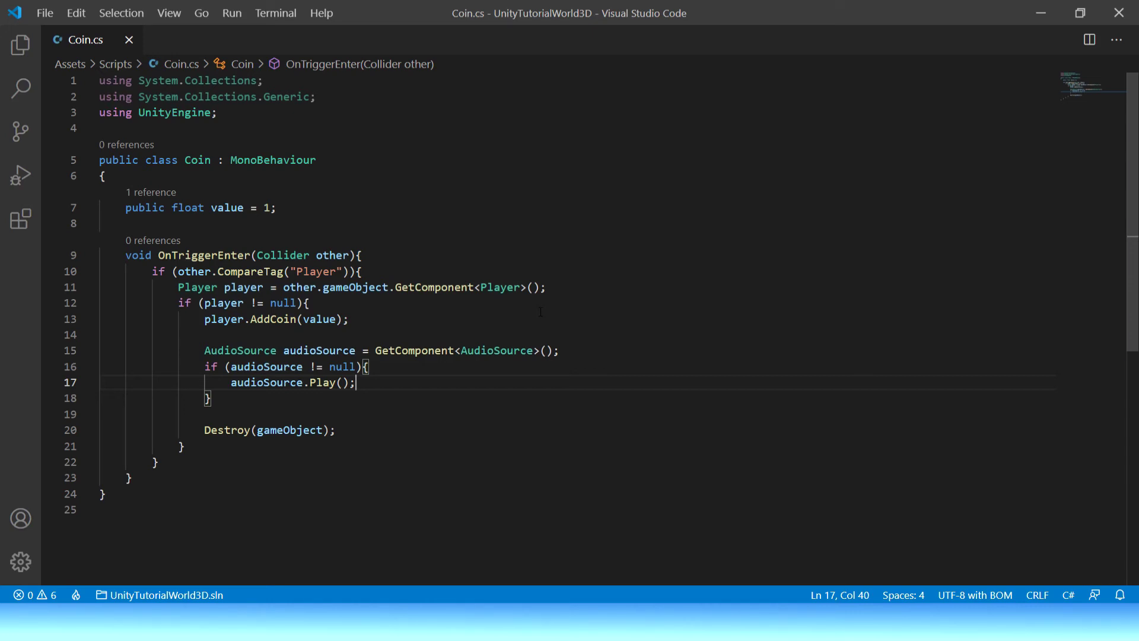
Change the destroy call to Destroy(gameObject, 1f) for a one-second delay.
key(Down)
key(Down)
key(Down)
key(End)
key(Left)
key(Left)
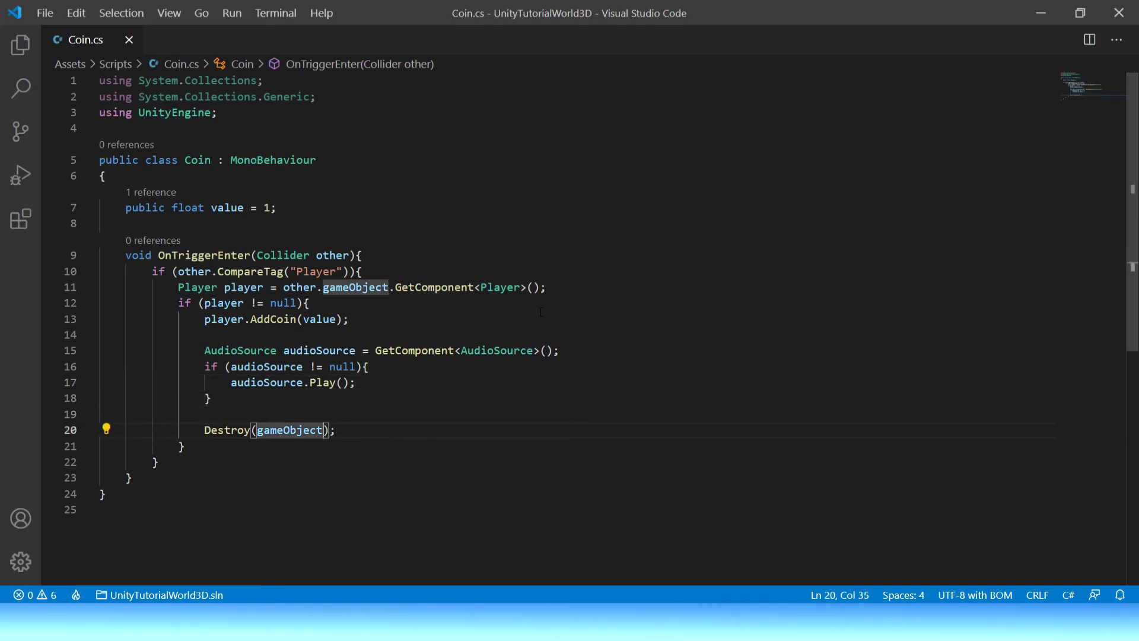
text(, 1)
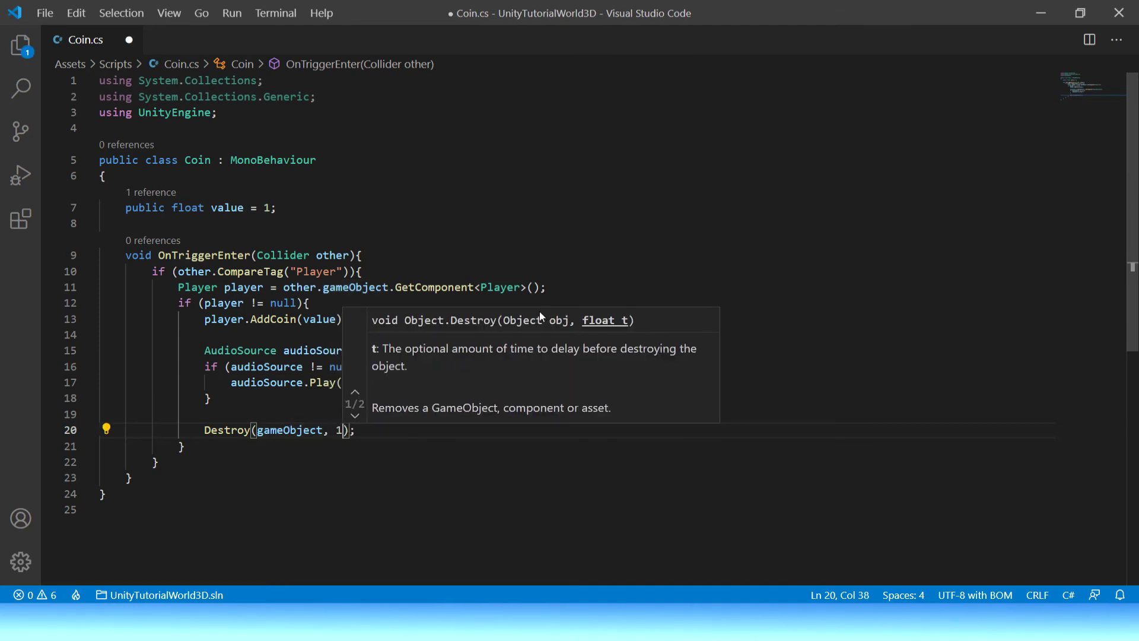
text(f)
key(End)
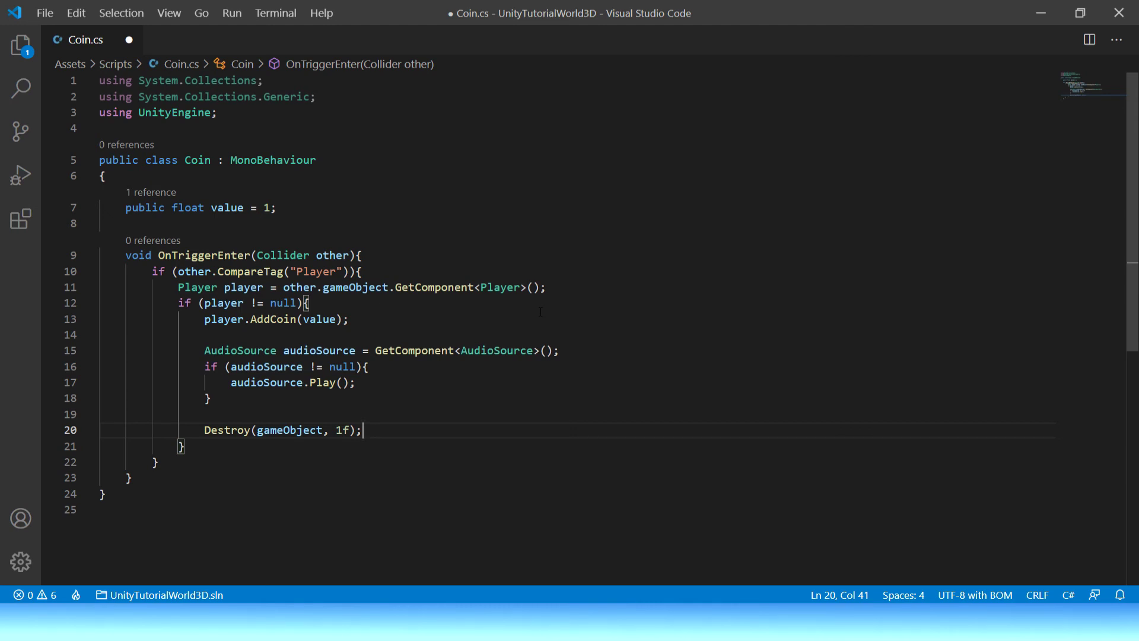
Add Destroy(this); on the next line, drop the temporary comment, and save.
key(Return)
text(D)
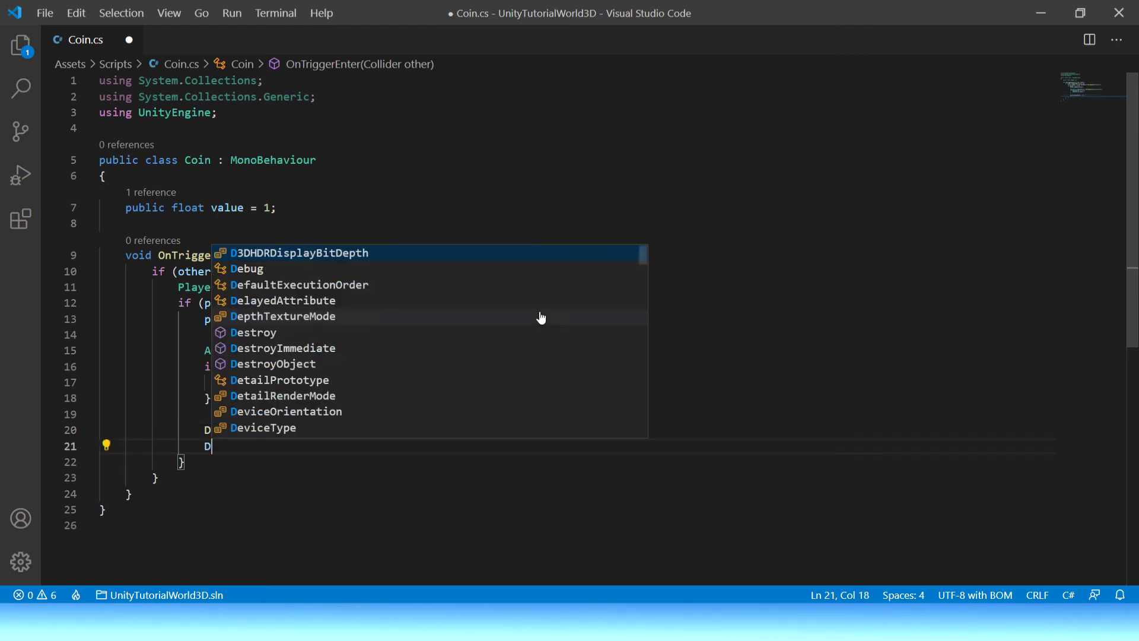
text(estroy)
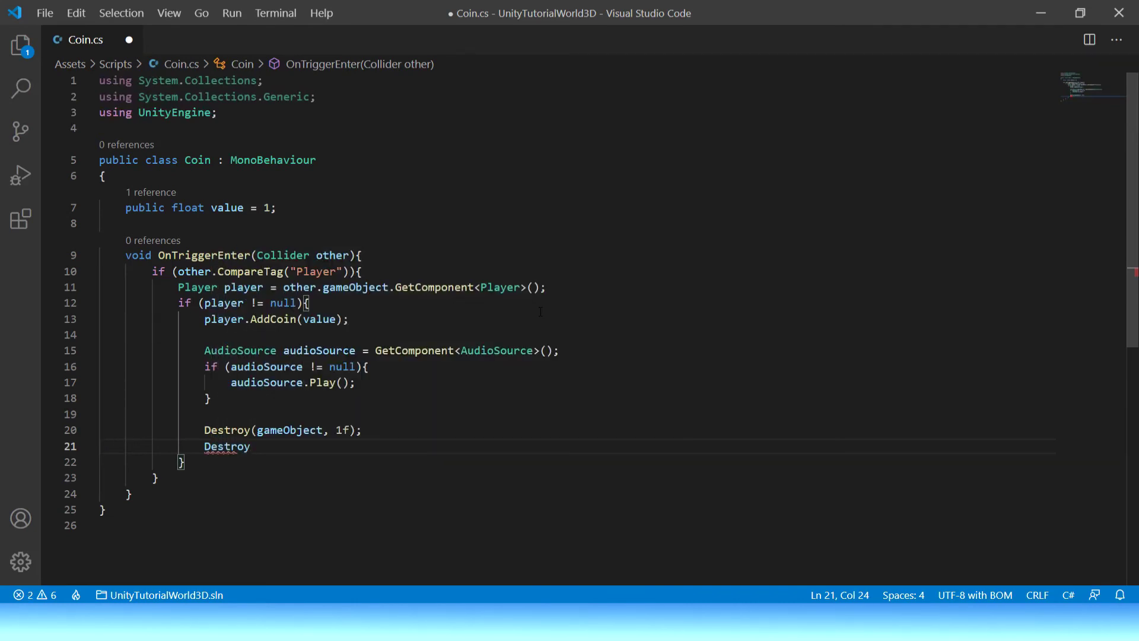
text((t)
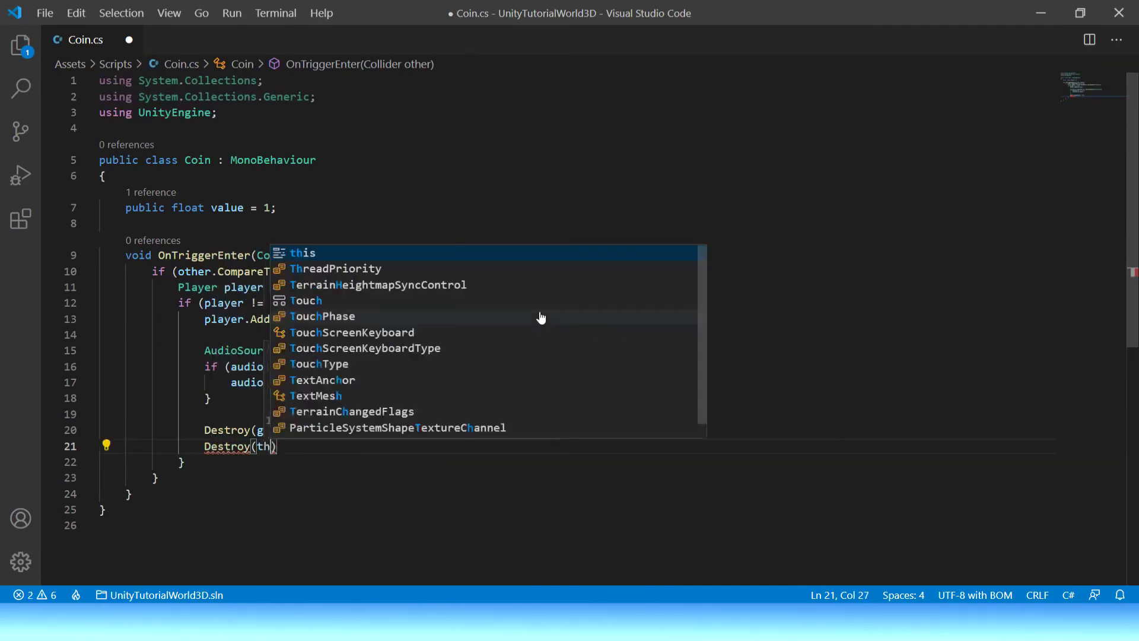
text(his);l)
key(BackSpace)
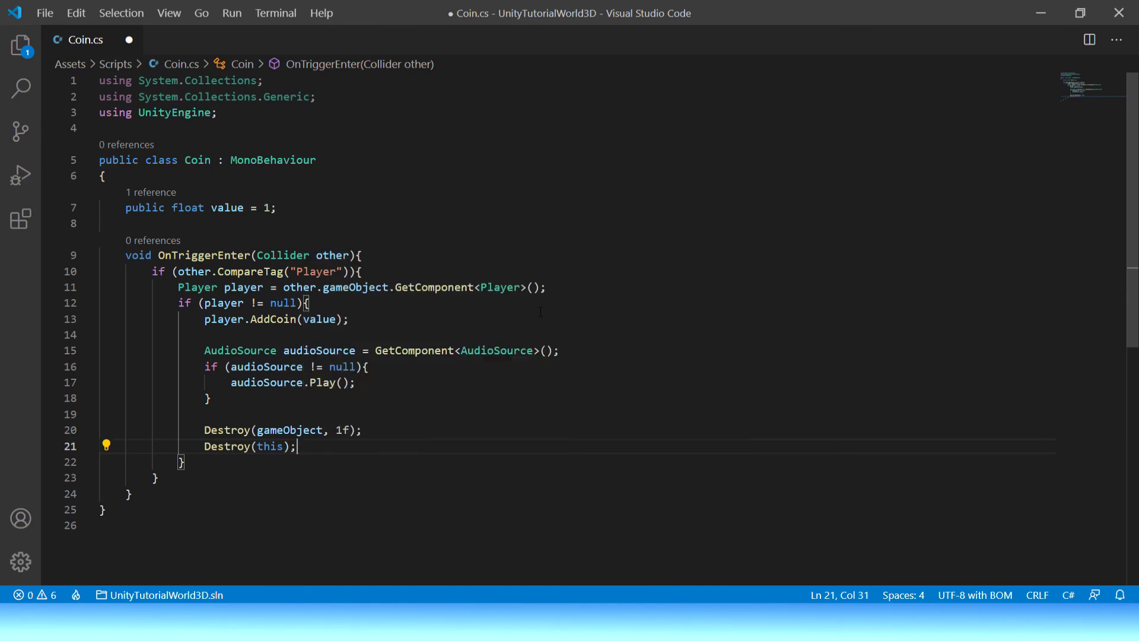
text(//)
text(coin sc)
text(ripts)
key(BackSpace)
key(BackSpace)
key(BackSpace)
key(BackSpace)
key(BackSpace)
key(BackSpace)
key(ctrl+s)
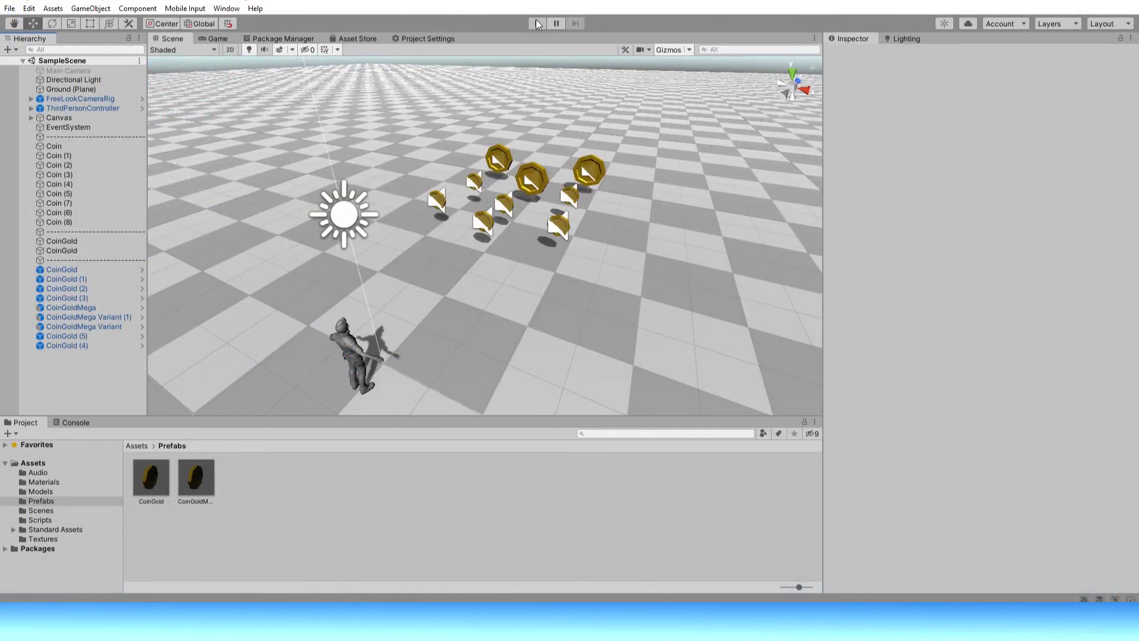
Enter Play mode and steer the character with WASD through every coin until Coins reads 21.
click(537, 23)
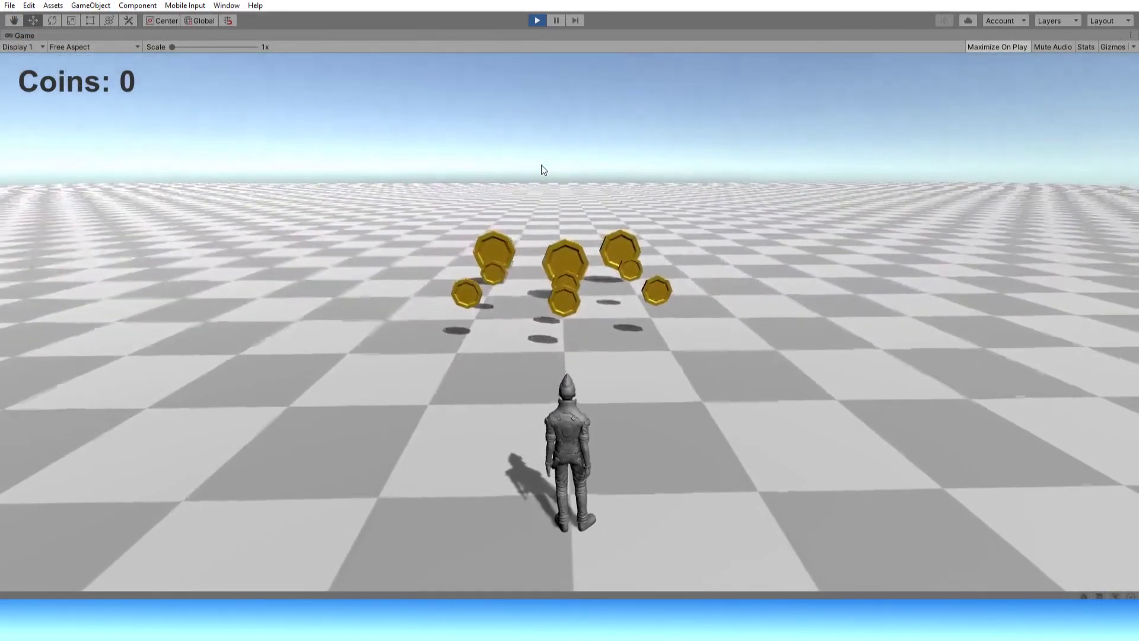
key(a)
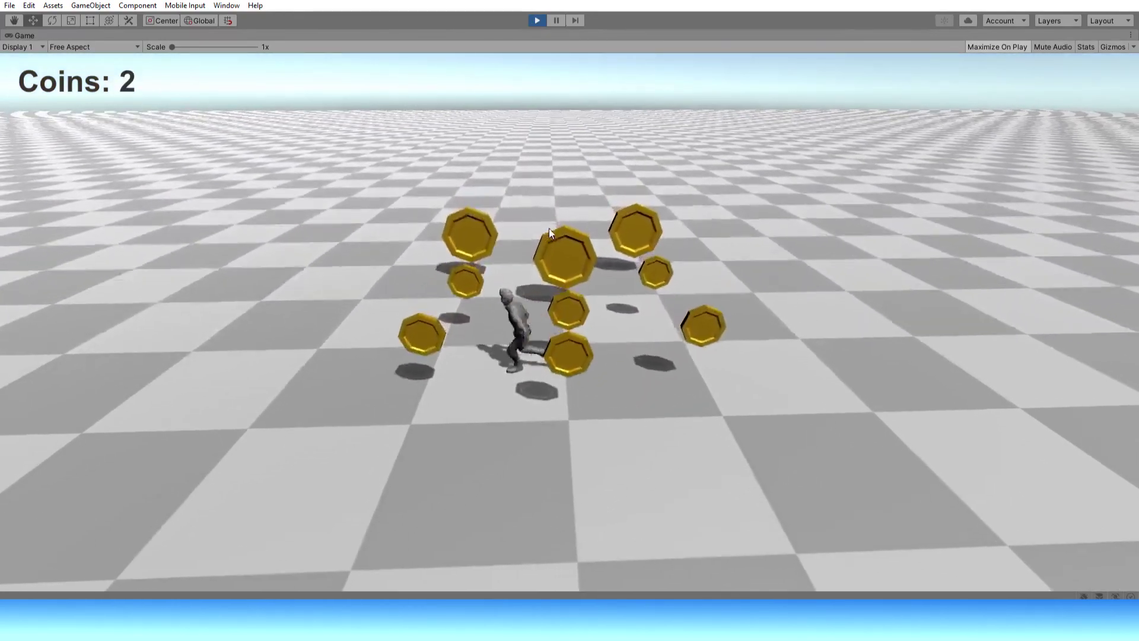
key(w)
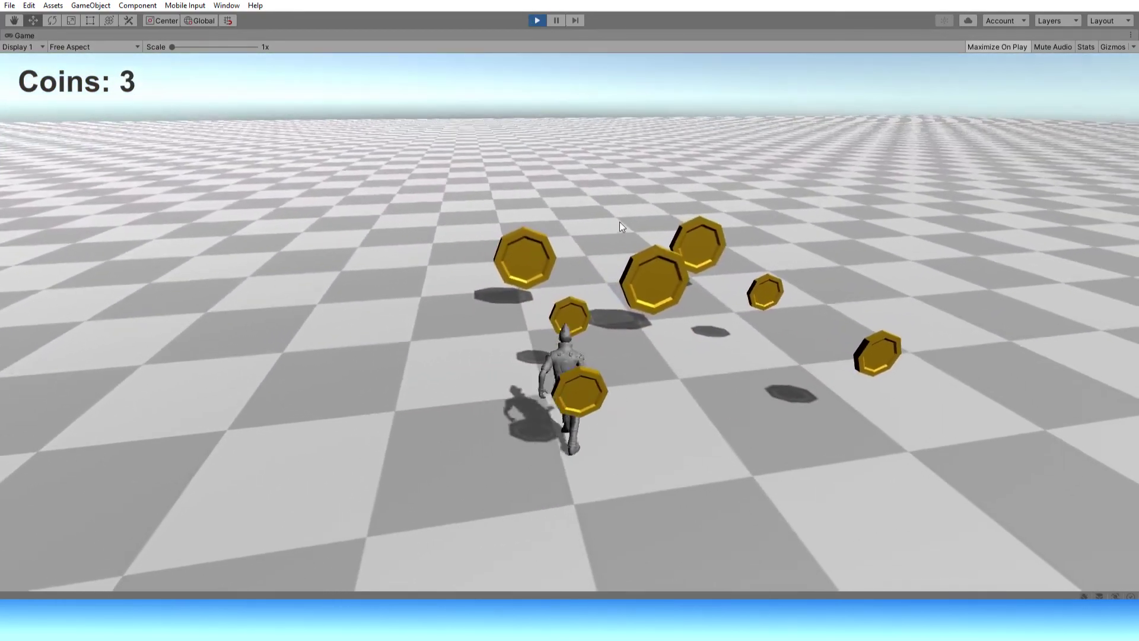
key(d)
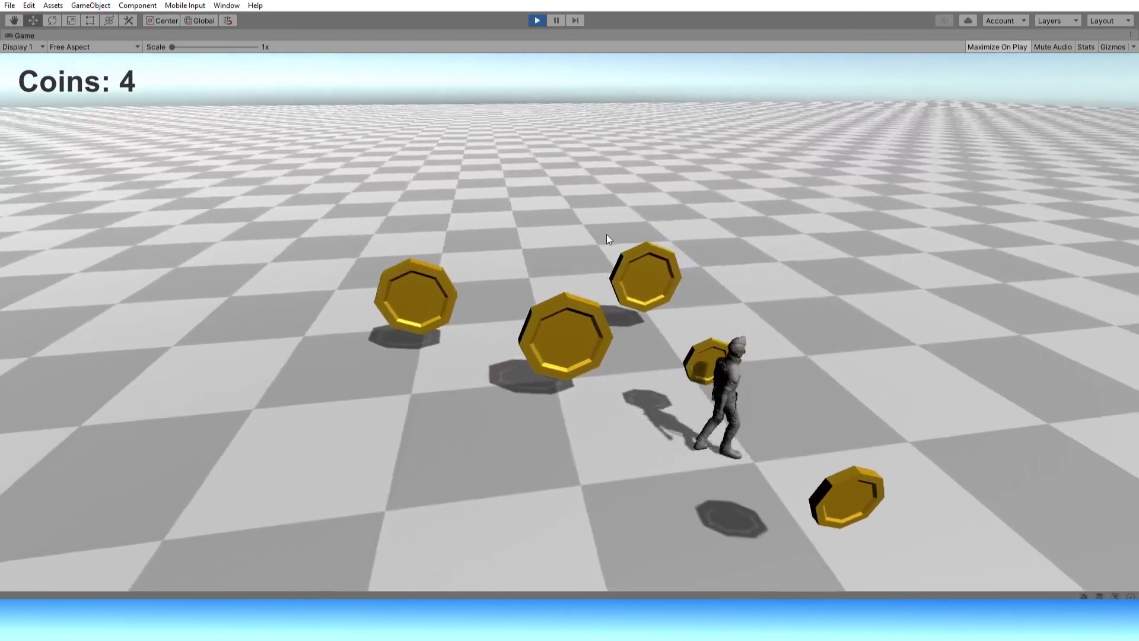
key(s)
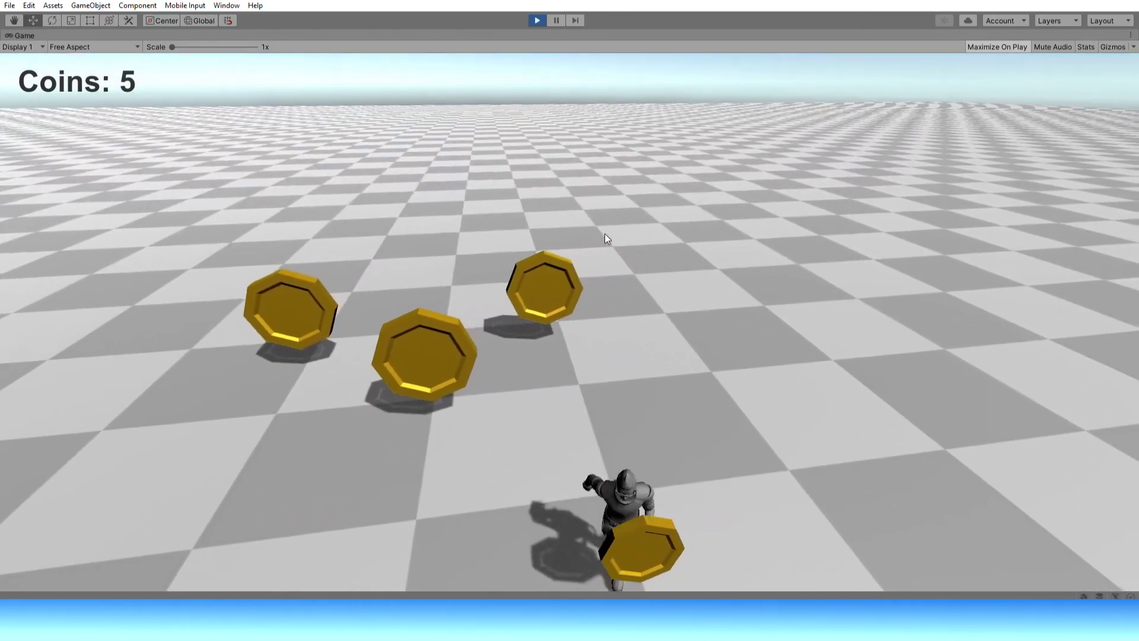
key(w)
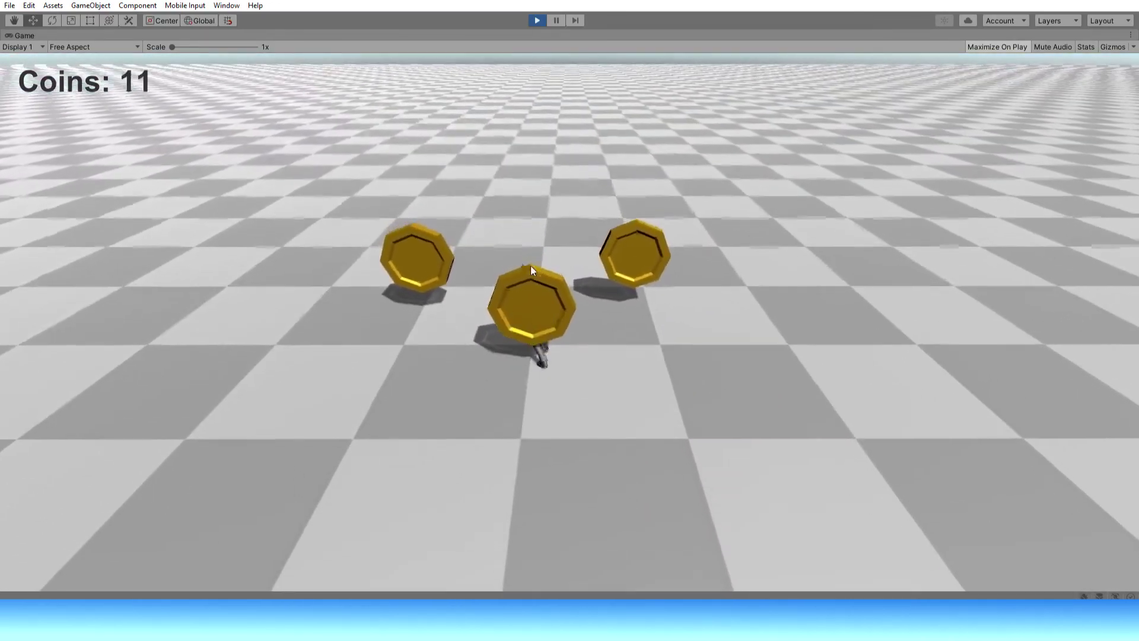
key(d)
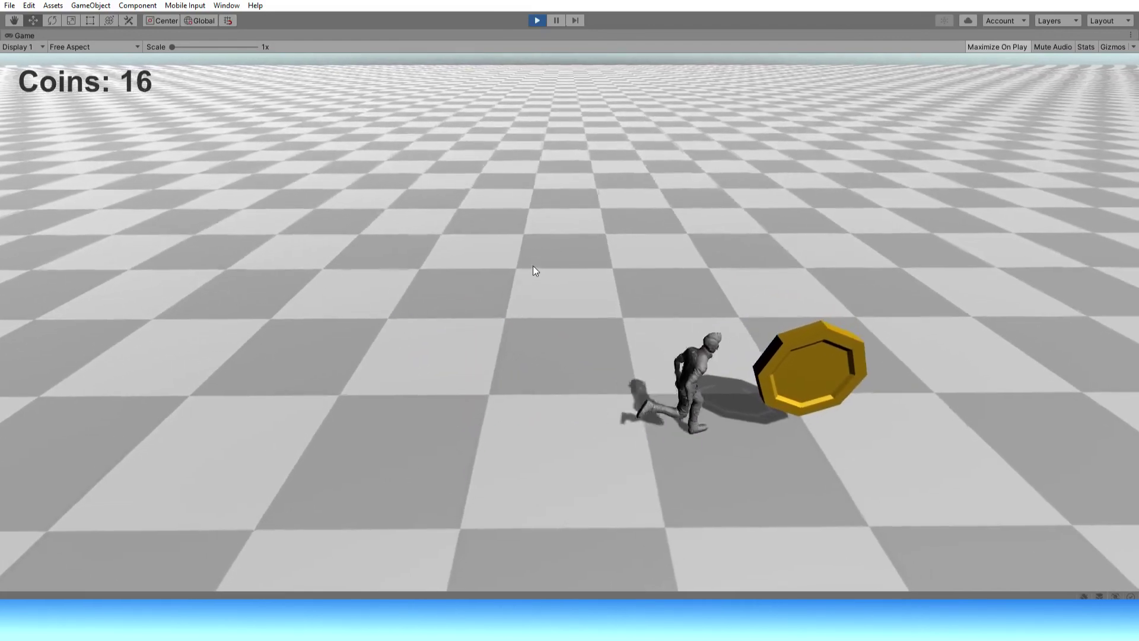
key(s)
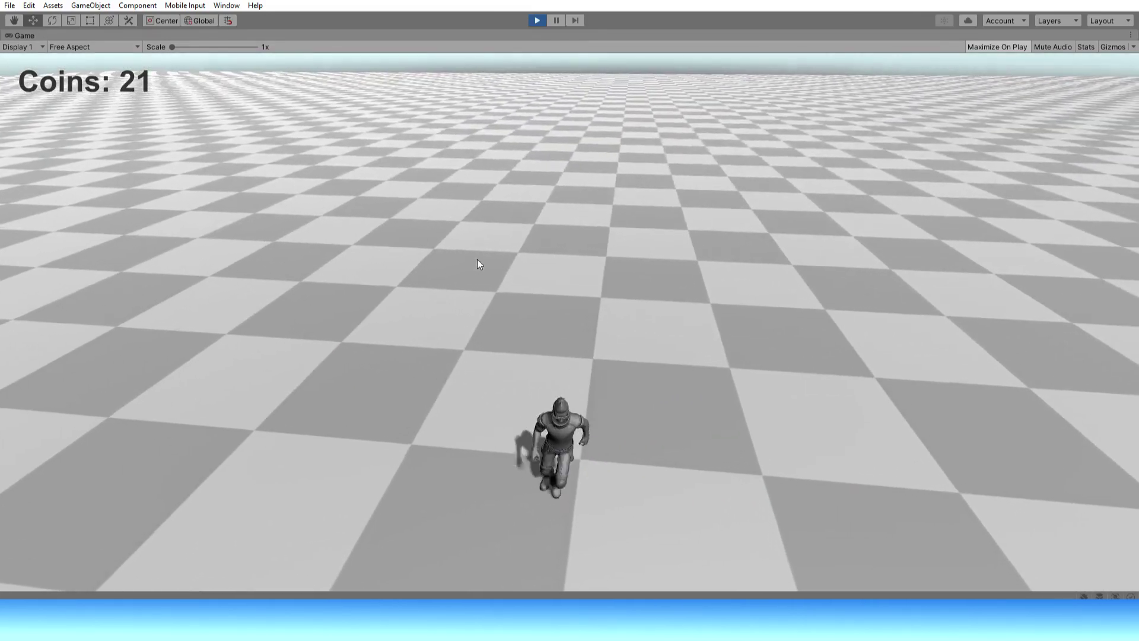